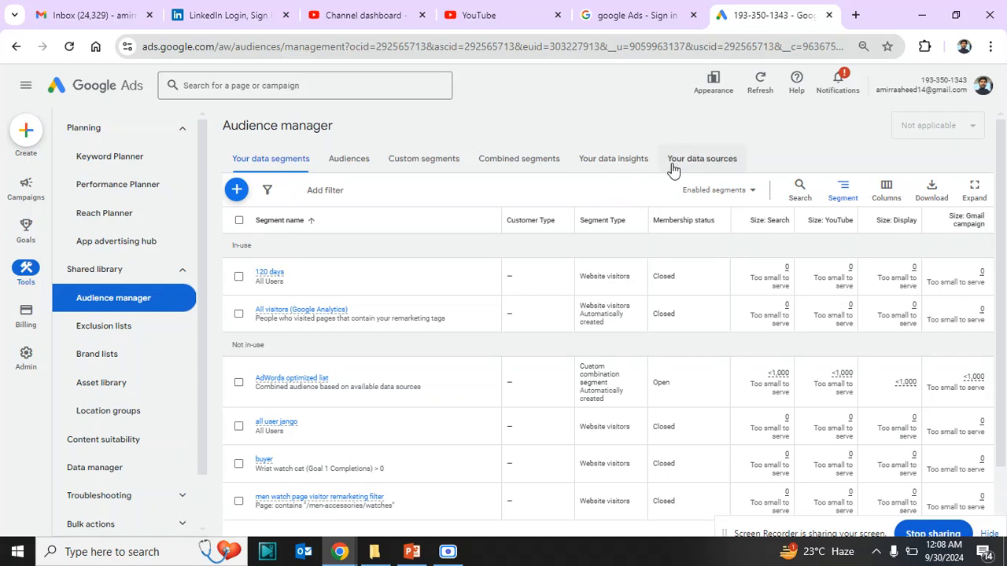
# Step: View the connected data sources in Audience manager, check the marketing funnel slide in PowerPoint, and return to Google Ads
pyautogui.click(685, 169)
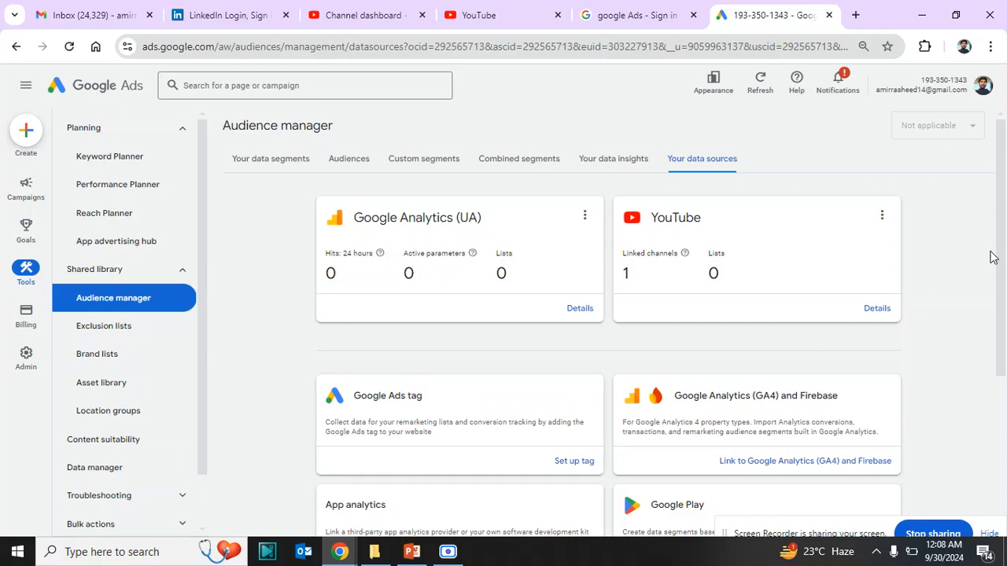
pyautogui.moveTo(1001, 286); pyautogui.dragTo(1001, 175)
pyautogui.click(413, 553)
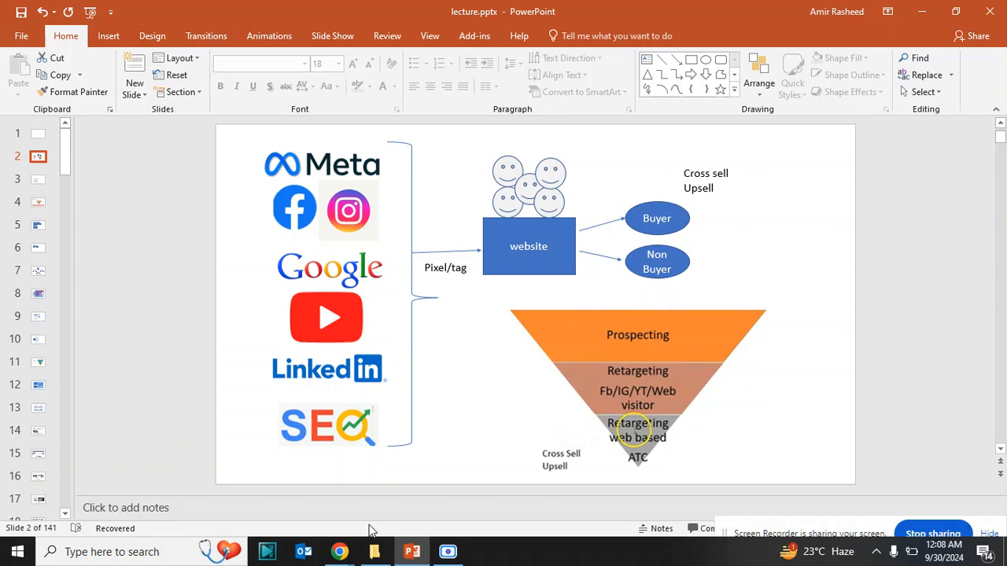
pyautogui.moveTo(340, 551)
pyautogui.click(272, 509)
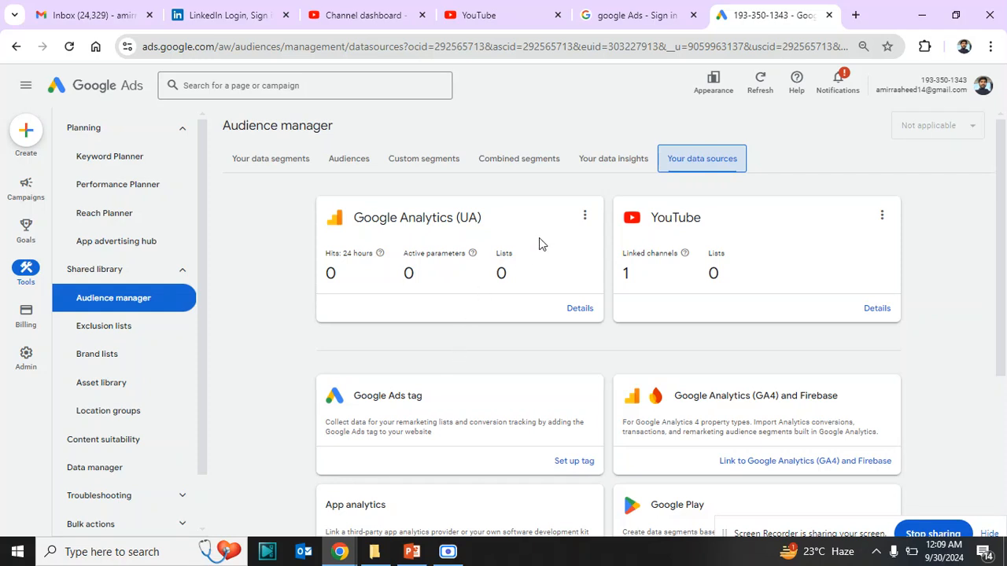
# Step: Start a new Website visitors segment from the list of your data segments in Audience manager
pyautogui.click(346, 161)
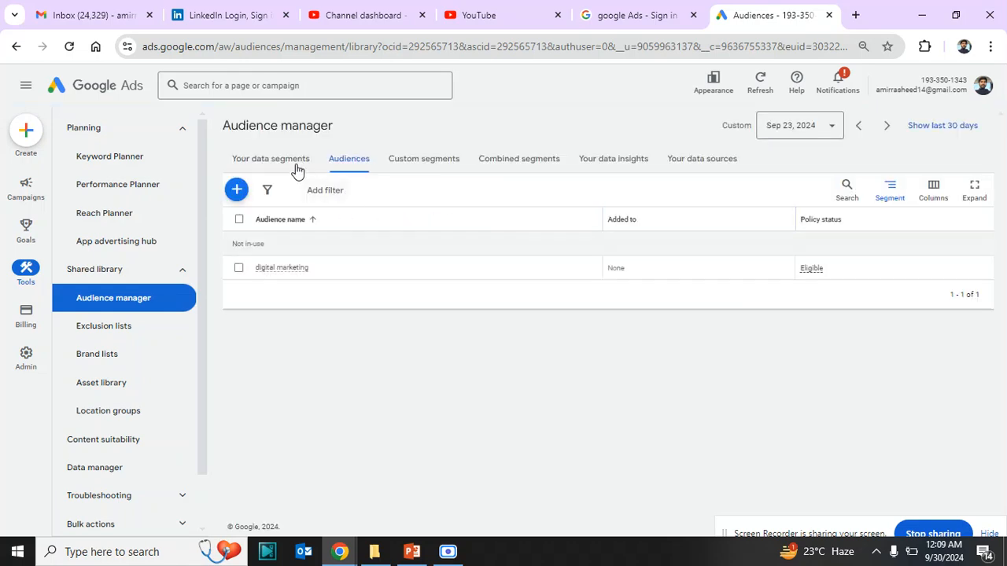
pyautogui.click(290, 164)
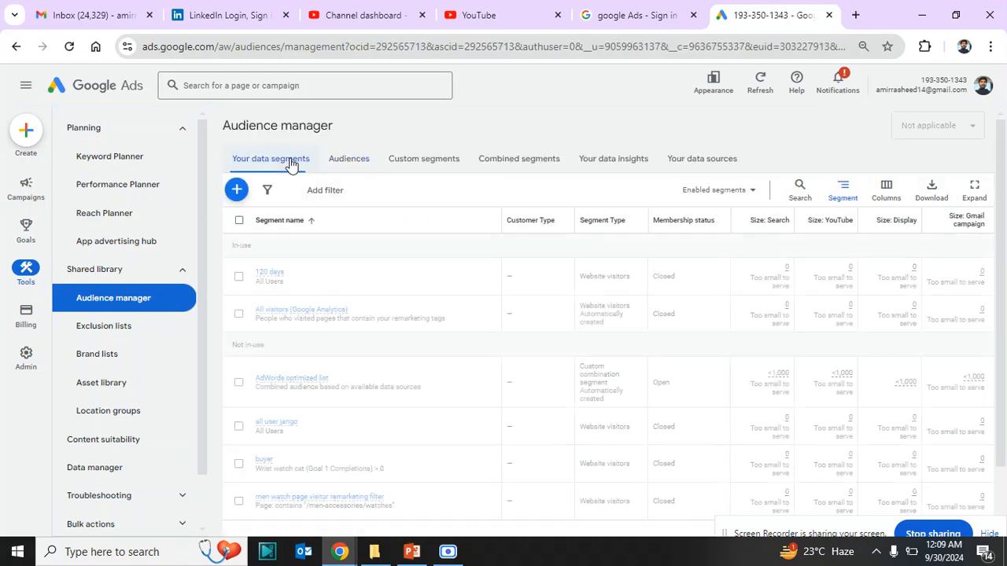
pyautogui.click(237, 190)
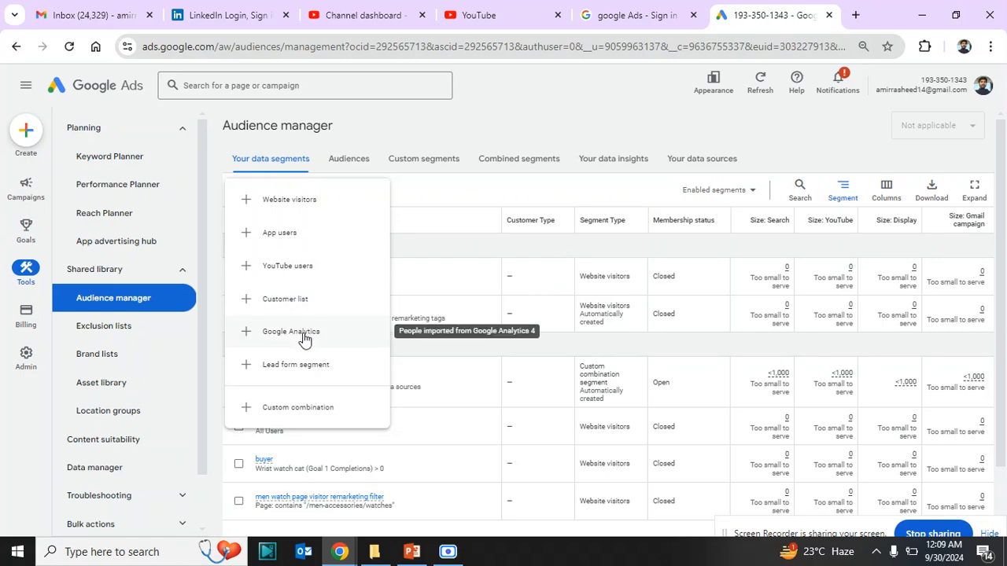
pyautogui.click(412, 551)
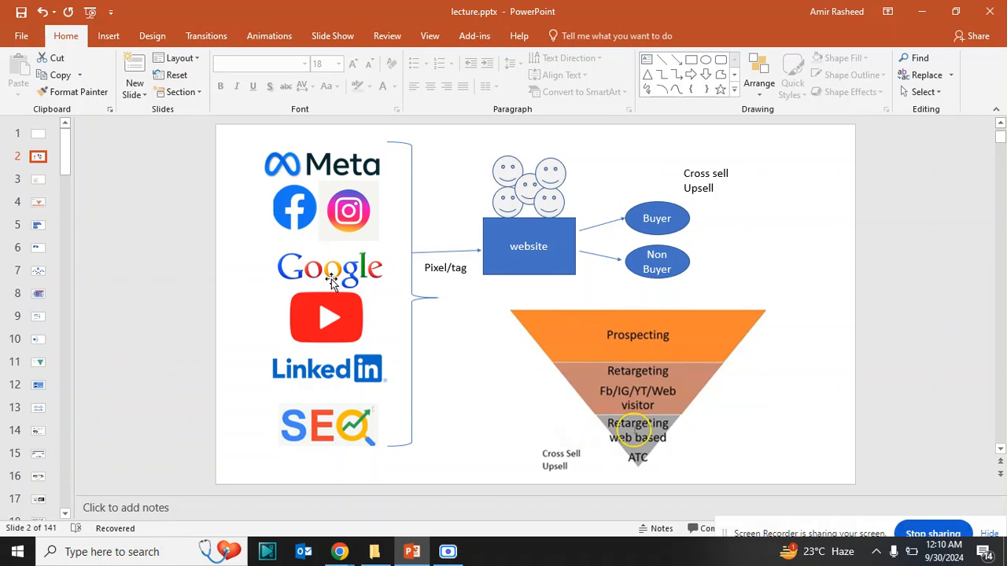
pyautogui.click(352, 555)
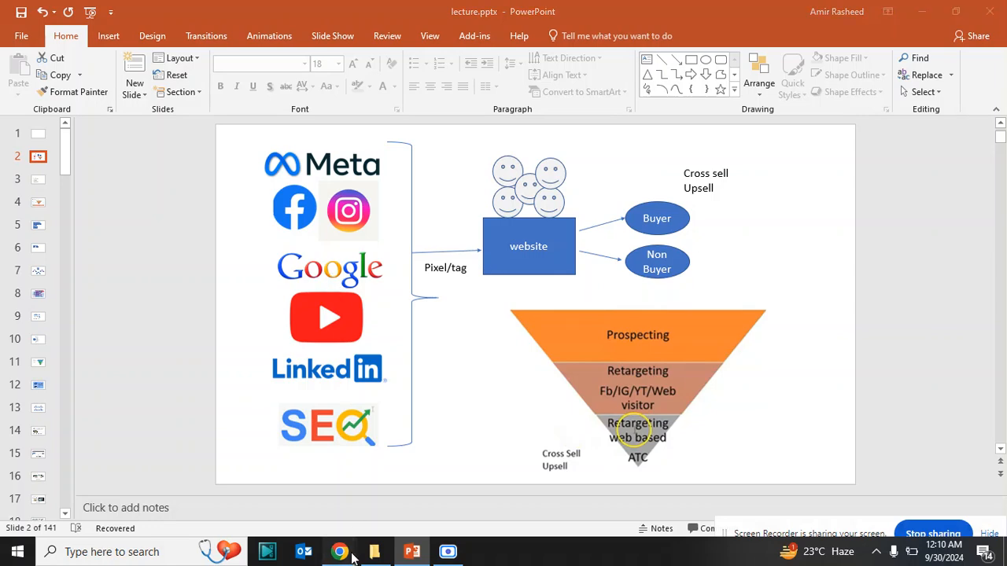
pyautogui.click(244, 505)
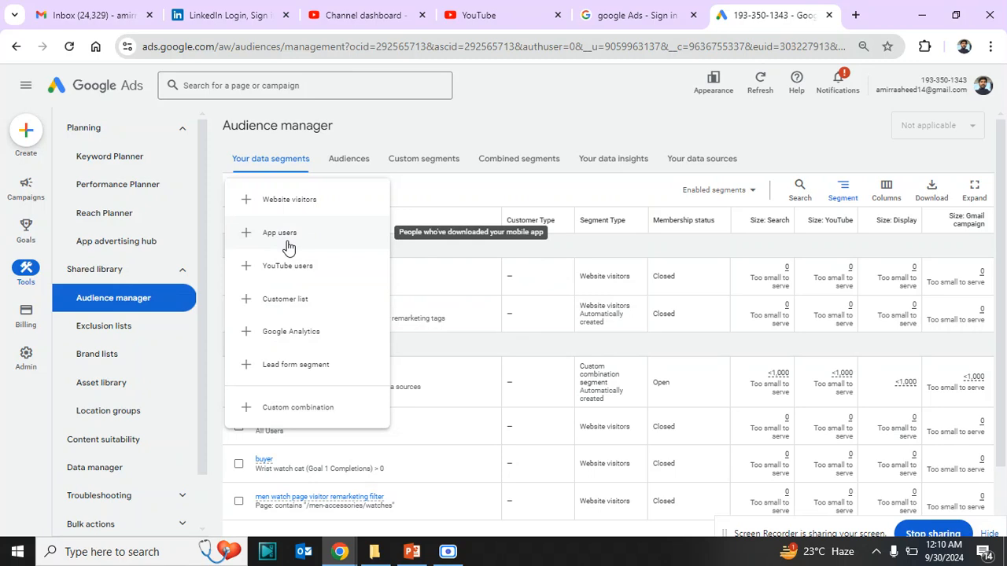
pyautogui.click(291, 206)
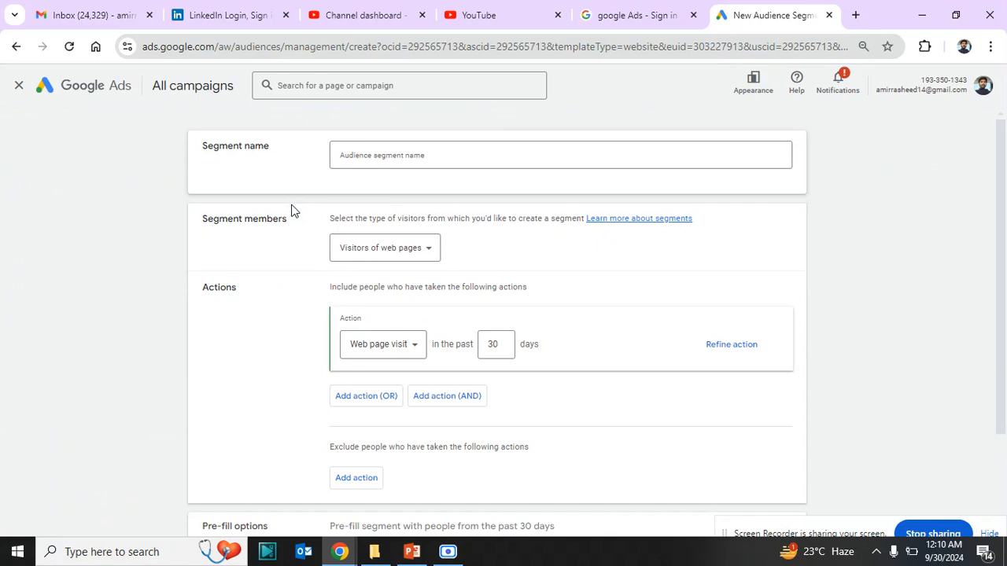
# Step: Choose Visitors of web pages as the segment member type, leaving the segment name empty
pyautogui.scroll(-1, 1003, 325)
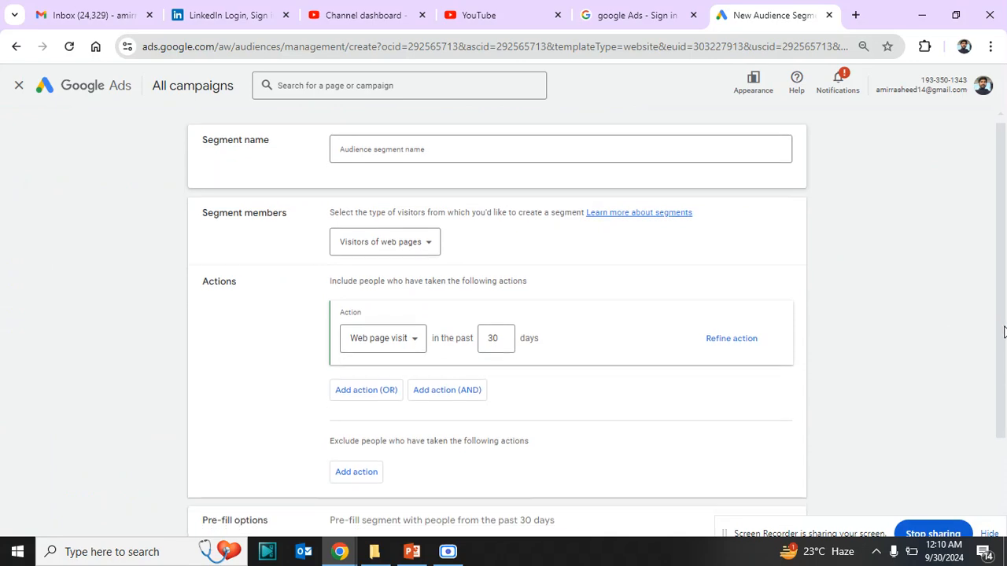
pyautogui.click(480, 128)
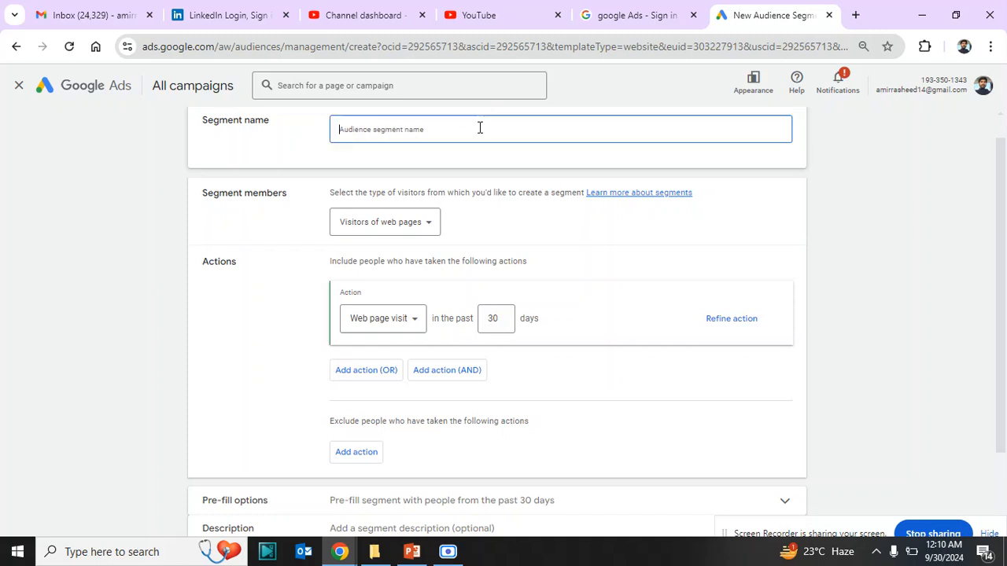
pyautogui.click(451, 143)
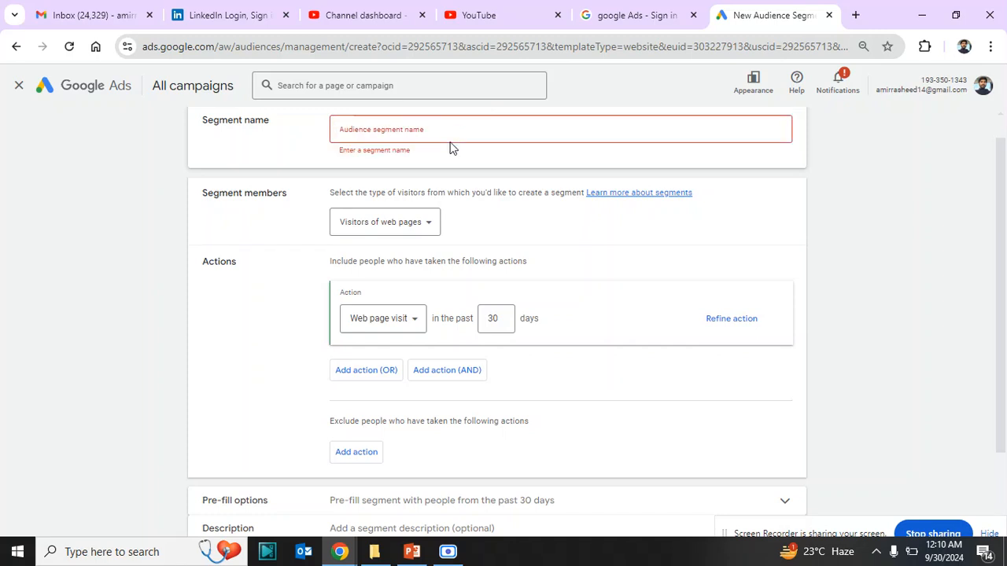
pyautogui.click(84, 296)
pyautogui.click(404, 226)
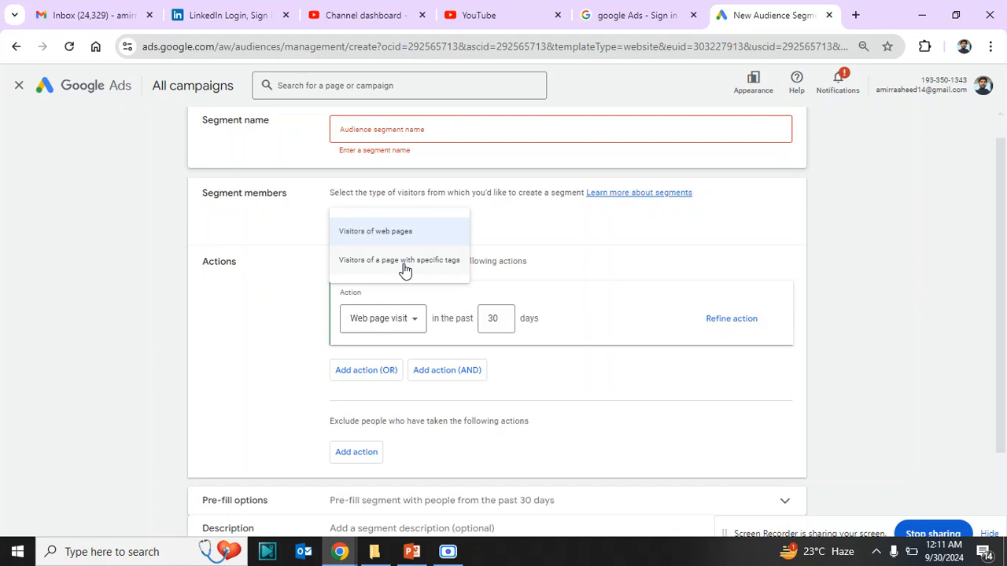
pyautogui.click(396, 232)
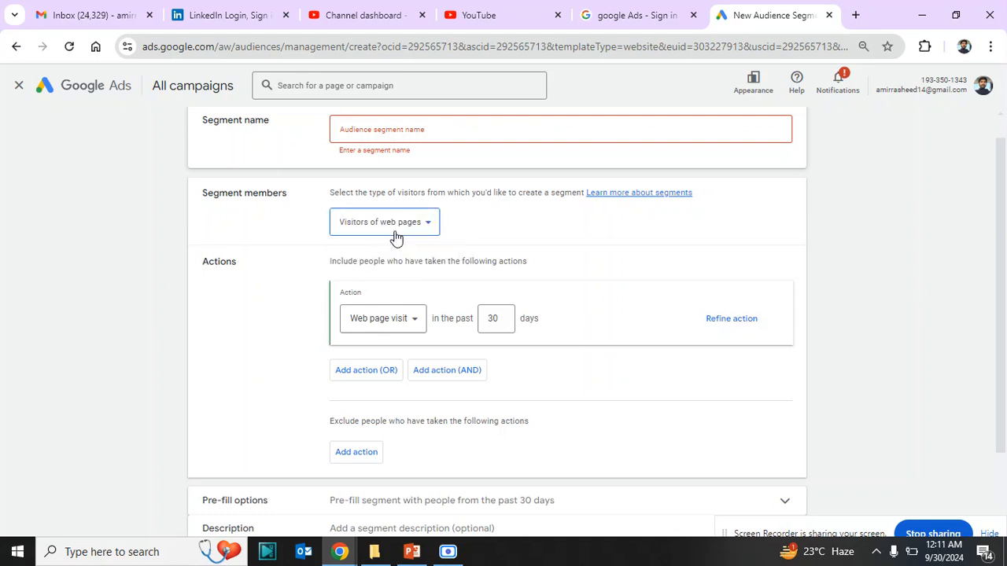
# Step: Open the marketing professional's personal website in a new browser tab
pyautogui.click(856, 15)
pyautogui.write('AMI')
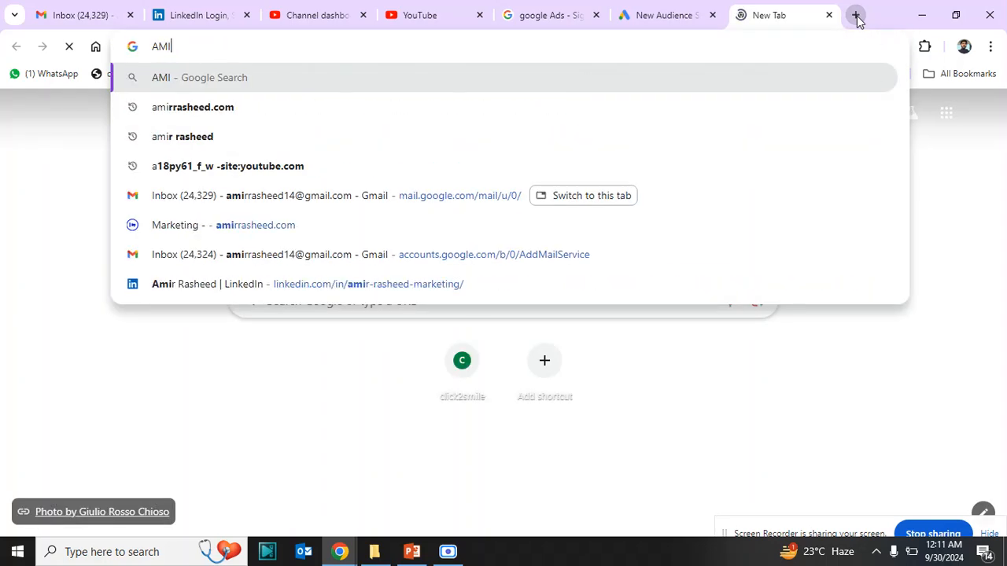
pyautogui.press('Down')
pyautogui.press('Return')
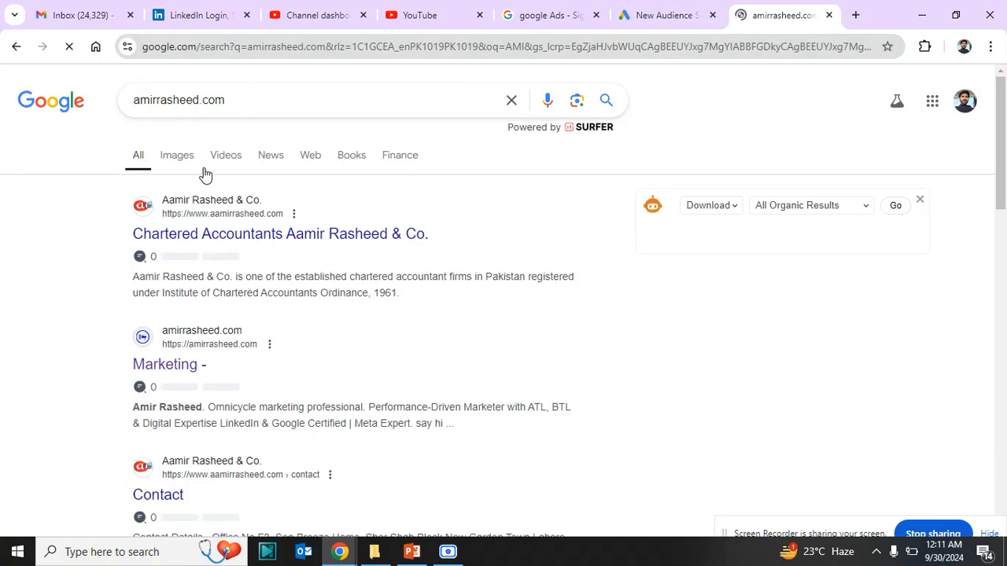
pyautogui.click(270, 46)
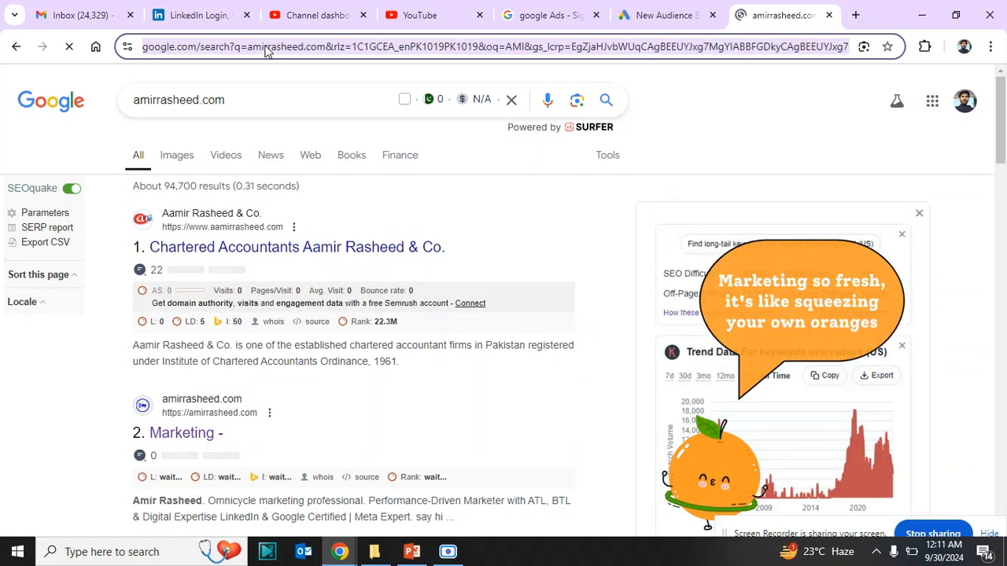
pyautogui.write('AMIR')
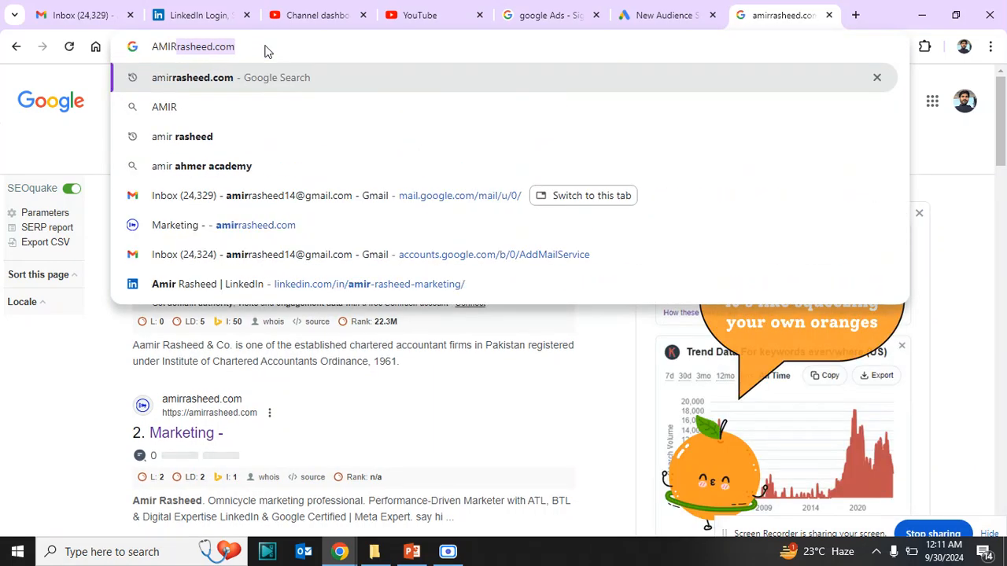
pyautogui.press('Return')
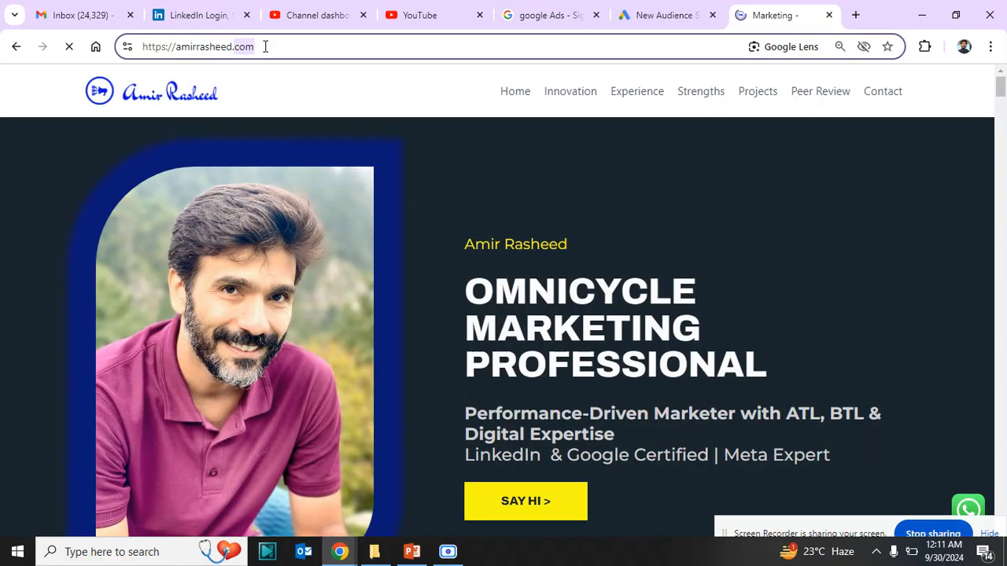
# Step: Copy the website's home page URL and return to the new audience segment form
pyautogui.click(265, 46)
pyautogui.hotkey('ctrl', 'c')
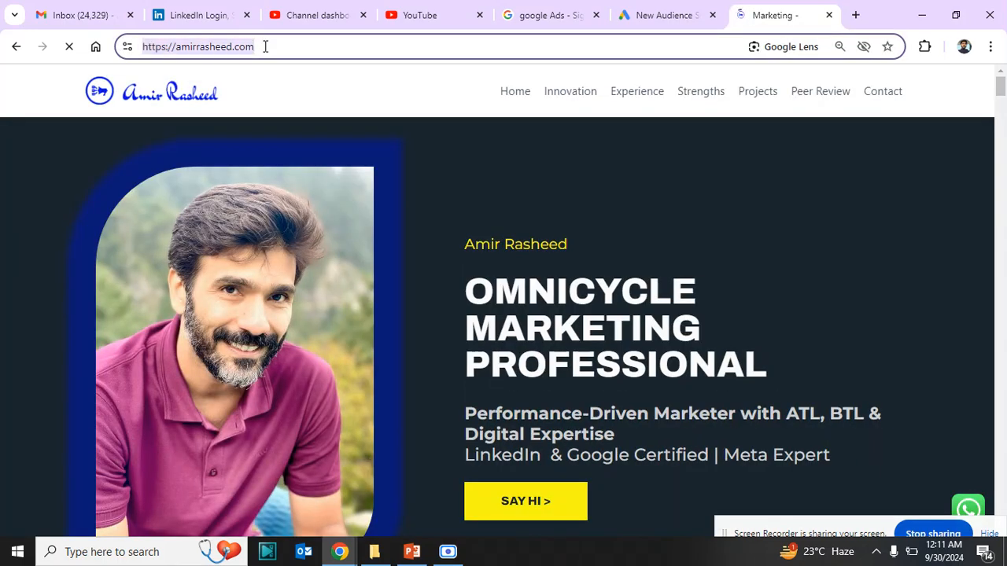
pyautogui.click(637, 13)
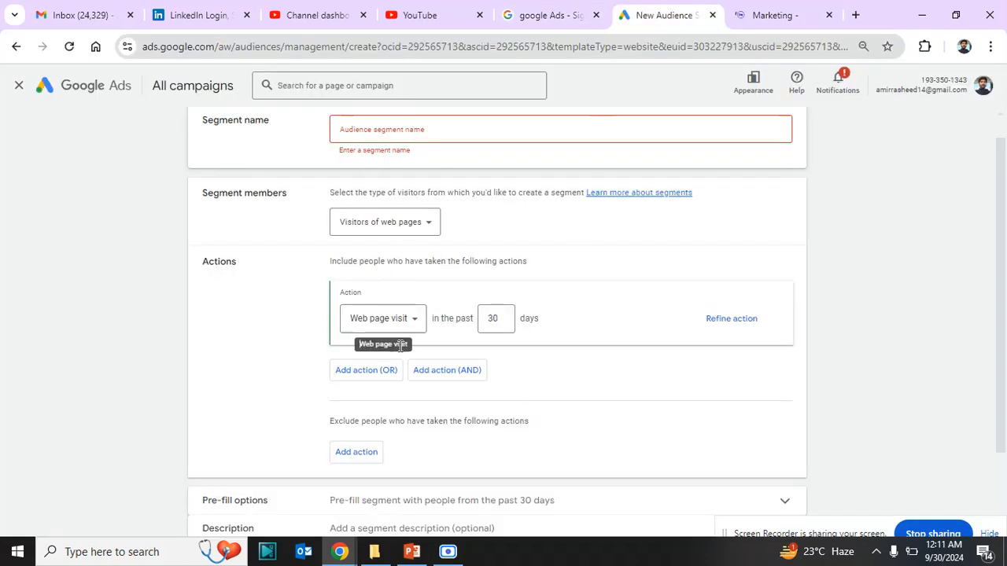
# Step: Set the lookback period of the web page visit action to 90 days
pyautogui.click(505, 318)
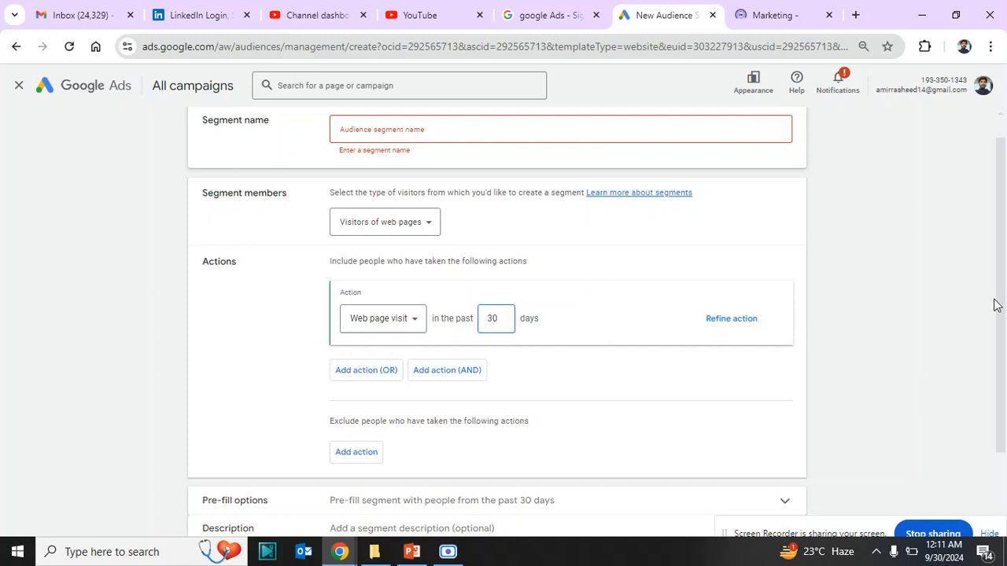
pyautogui.scroll(-2, 993, 354)
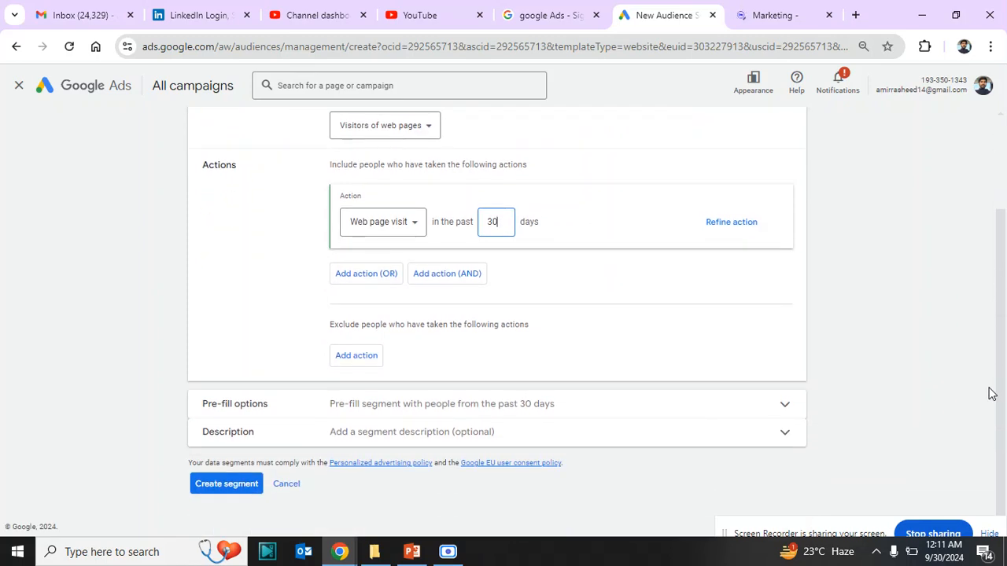
pyautogui.scroll(1, 991, 362)
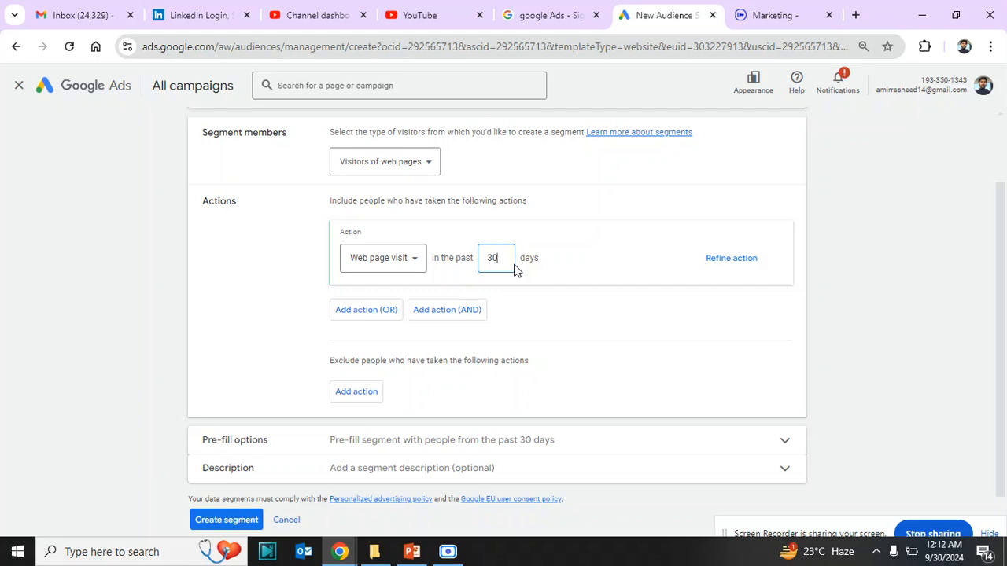
pyautogui.press('BackSpace')
pyautogui.press('BackSpace')
pyautogui.write('90')
pyautogui.click(238, 277)
# Step: Refine the web page visit action so that Page URL equals the copied home page address
pyautogui.click(715, 261)
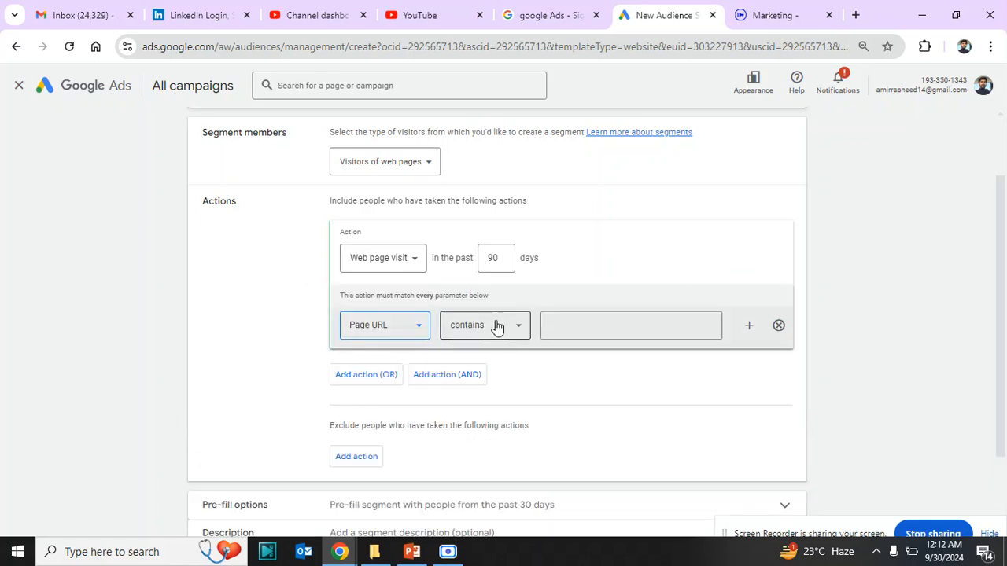
pyautogui.click(494, 332)
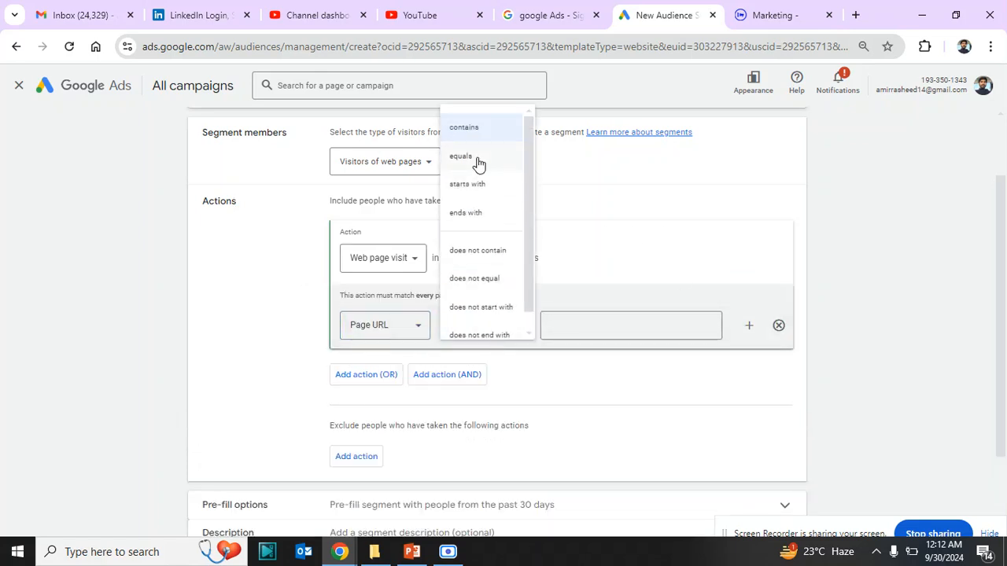
pyautogui.click(453, 227)
pyautogui.click(560, 327)
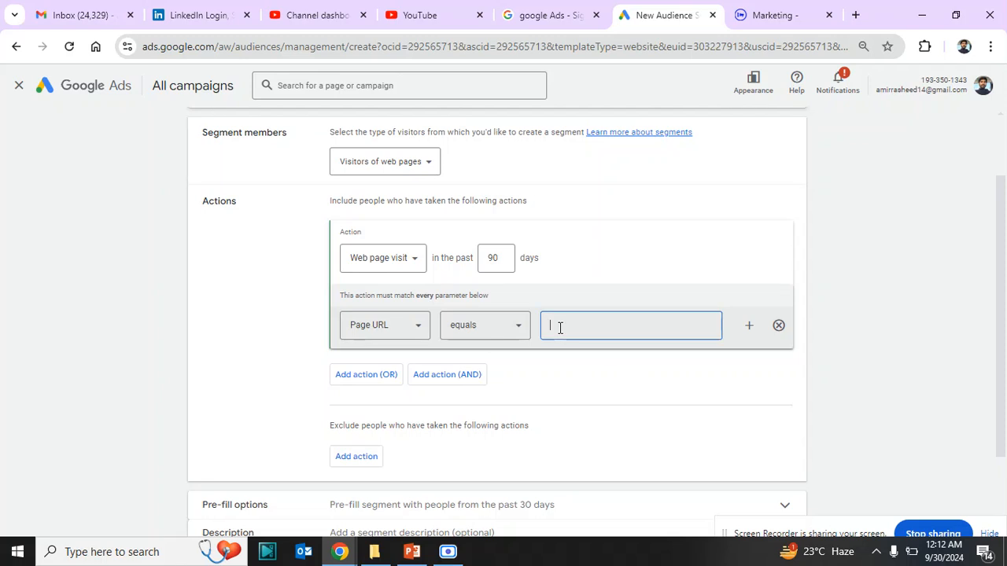
pyautogui.hotkey('ctrl', 'v')
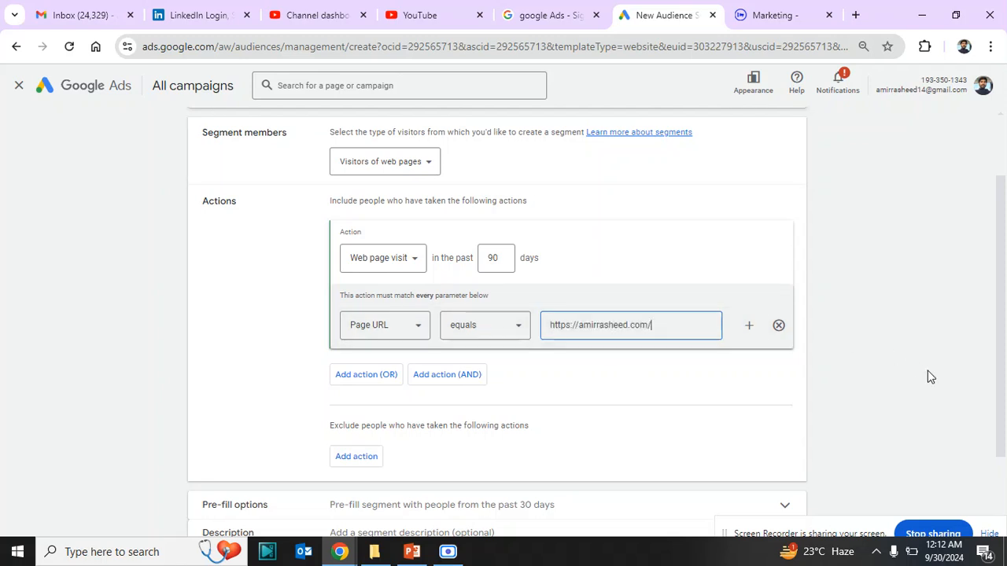
pyautogui.click(665, 353)
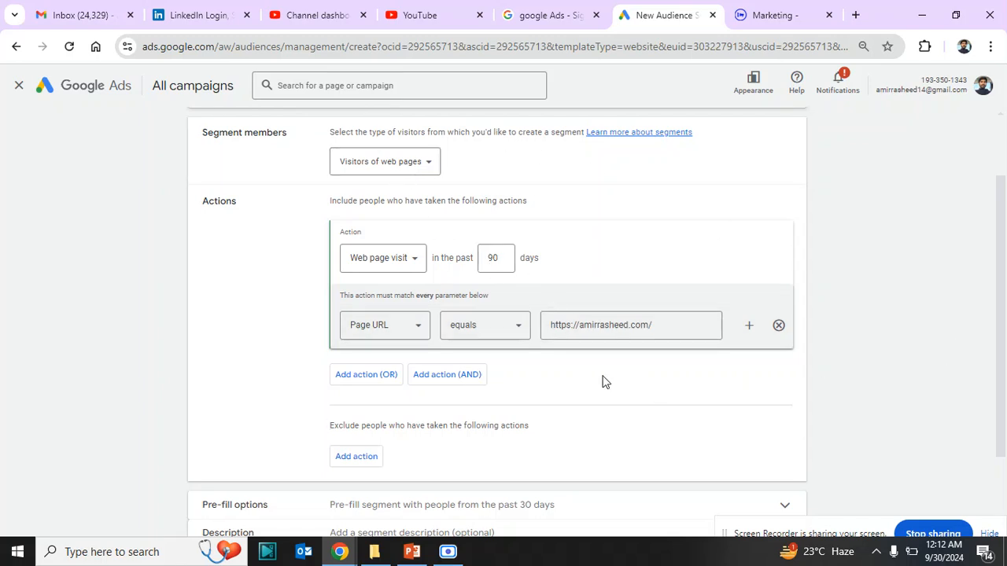
# Step: Examine the match conditions and URL types available for refining the included web page visit action
pyautogui.moveTo(1002, 418); pyautogui.dragTo(990, 519)
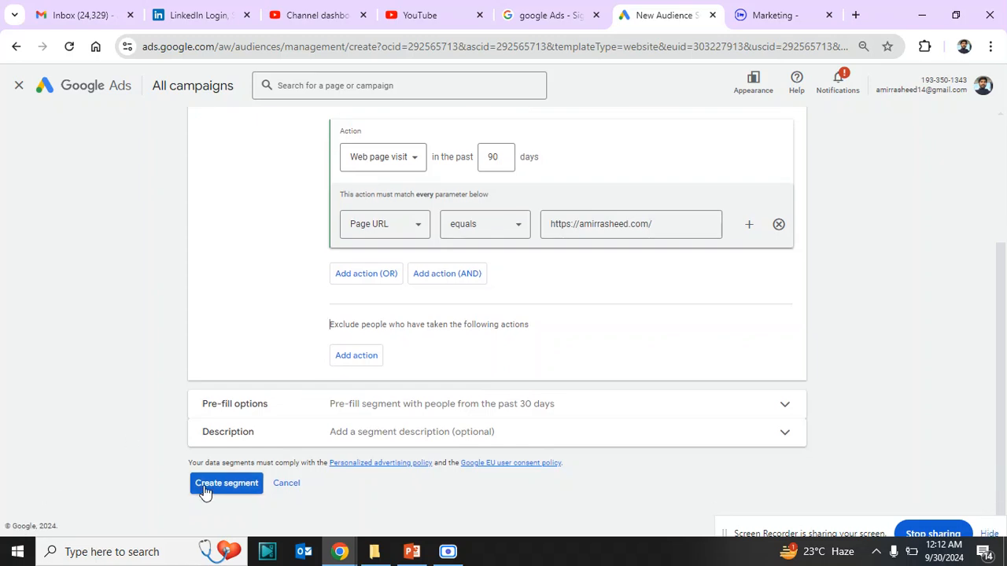
pyautogui.moveTo(998, 514); pyautogui.dragTo(993, 375)
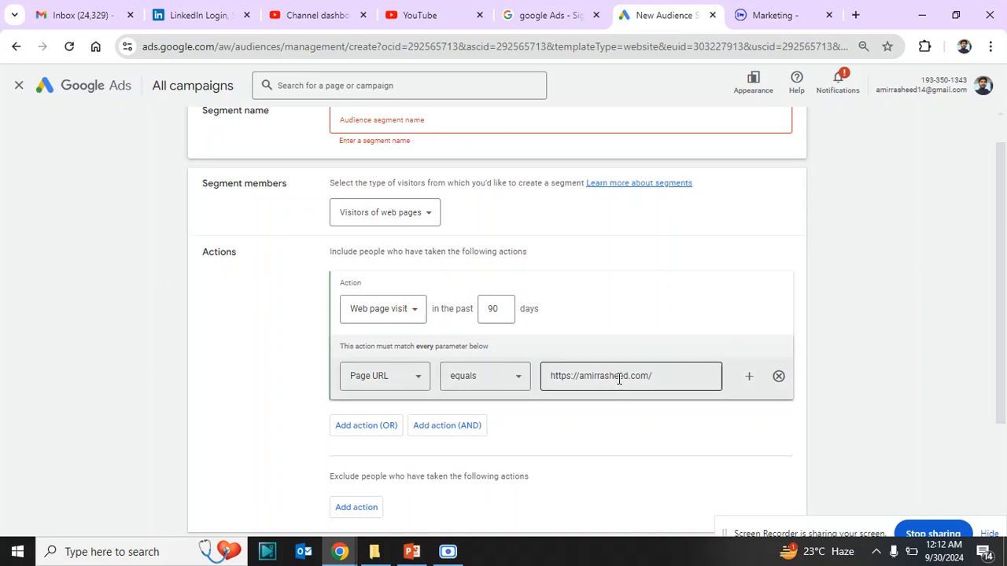
pyautogui.click(489, 386)
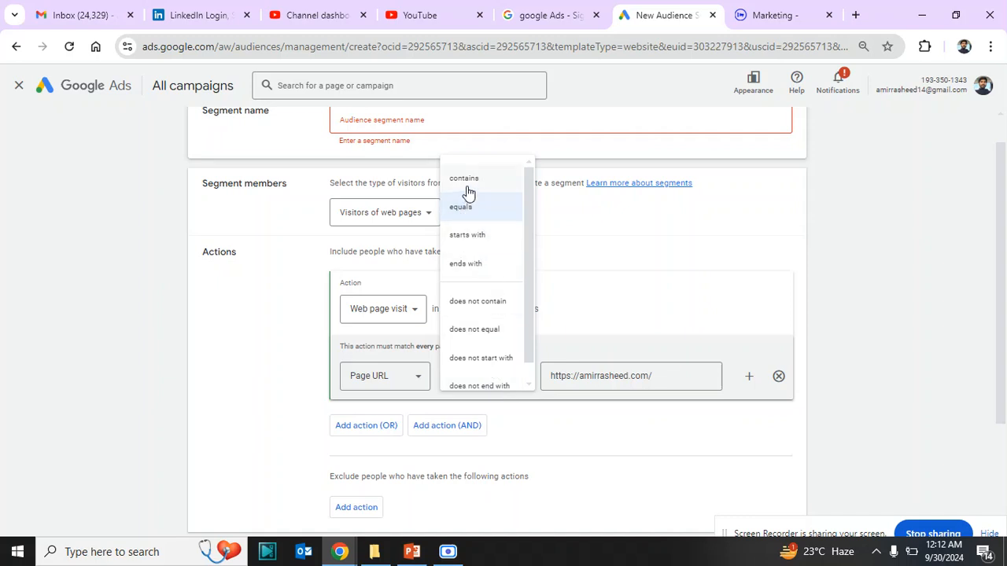
pyautogui.click(246, 360)
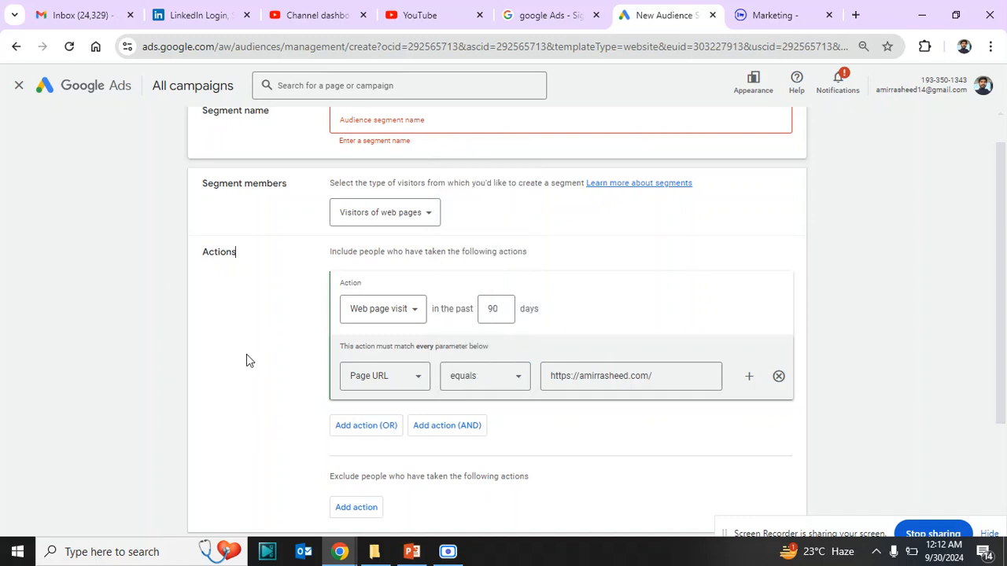
pyautogui.click(395, 382)
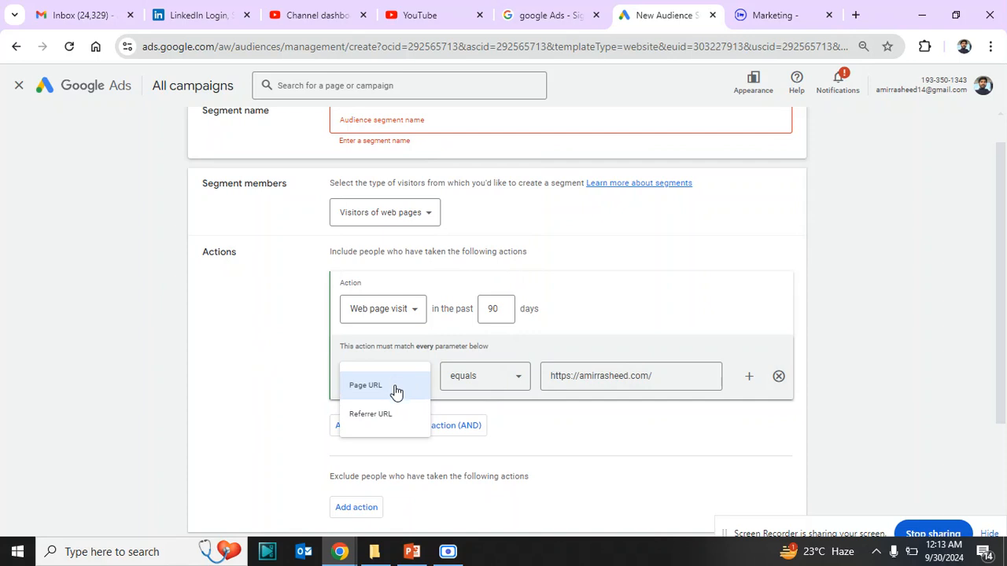
pyautogui.click(395, 386)
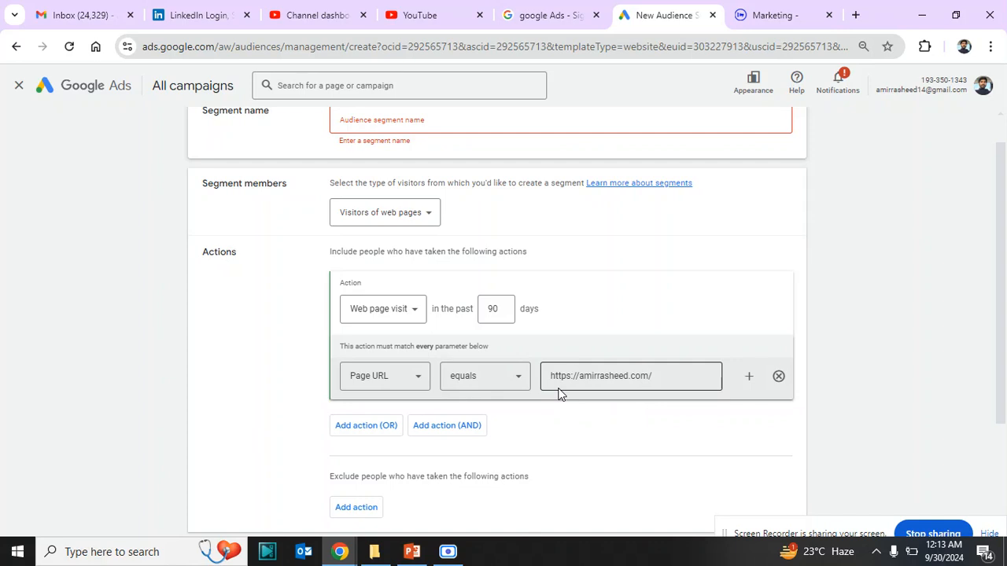
# Step: Add an exclusion action for people with a web page visit in the past 90 days
pyautogui.moveTo(1005, 357); pyautogui.dragTo(1005, 397)
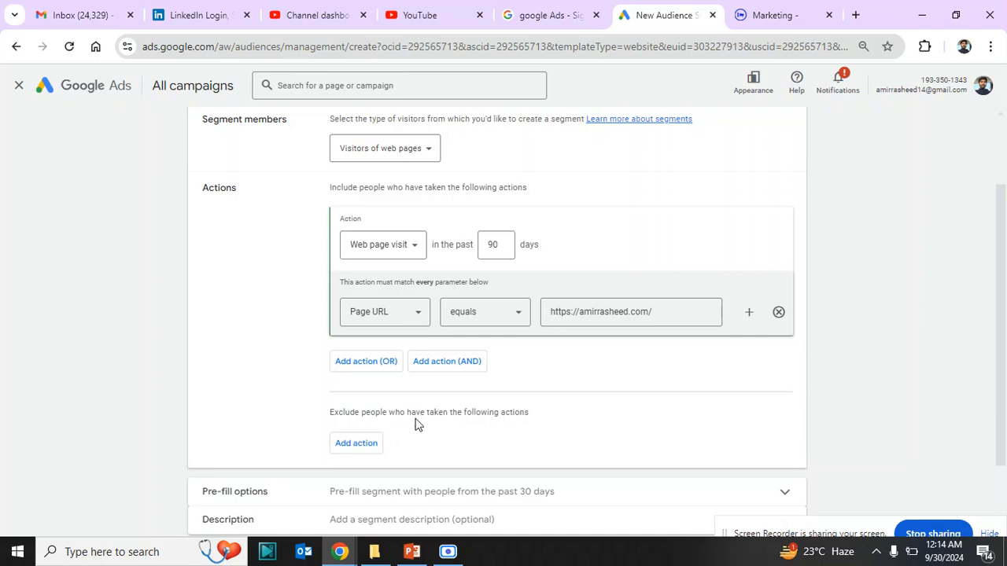
pyautogui.click(355, 443)
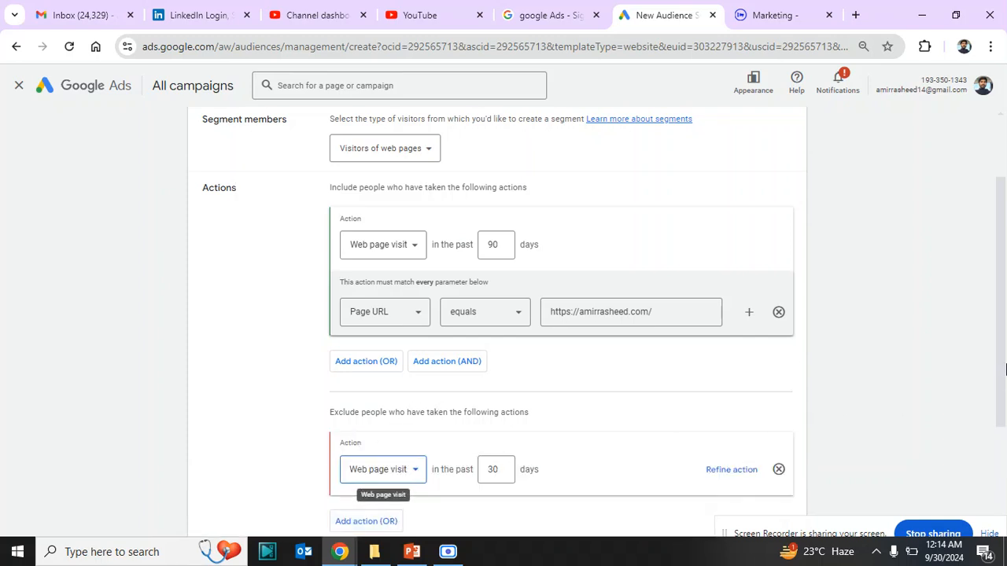
pyautogui.scroll(-1, 587, 457)
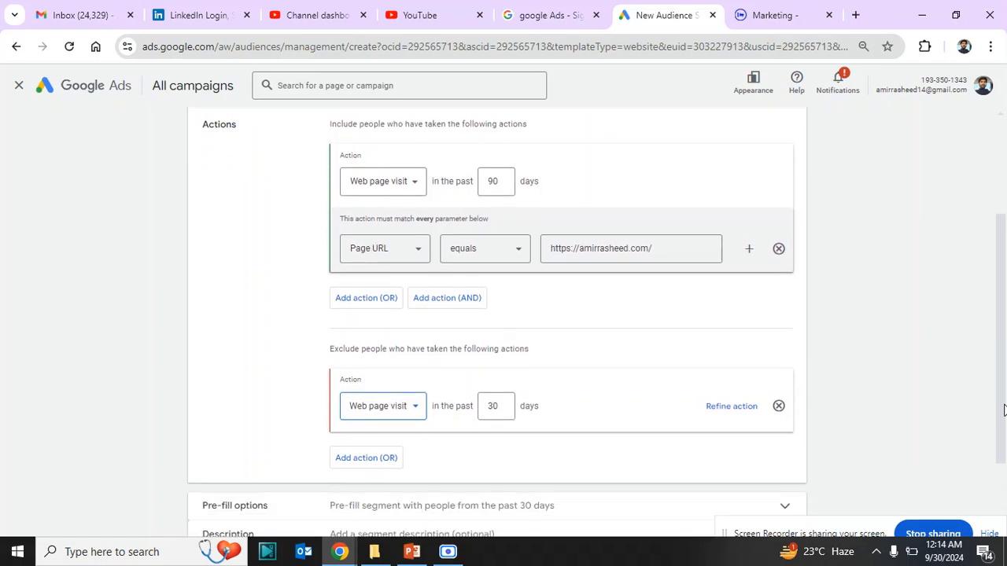
pyautogui.click(507, 403)
pyautogui.press('BackSpace')
pyautogui.press('BackSpace')
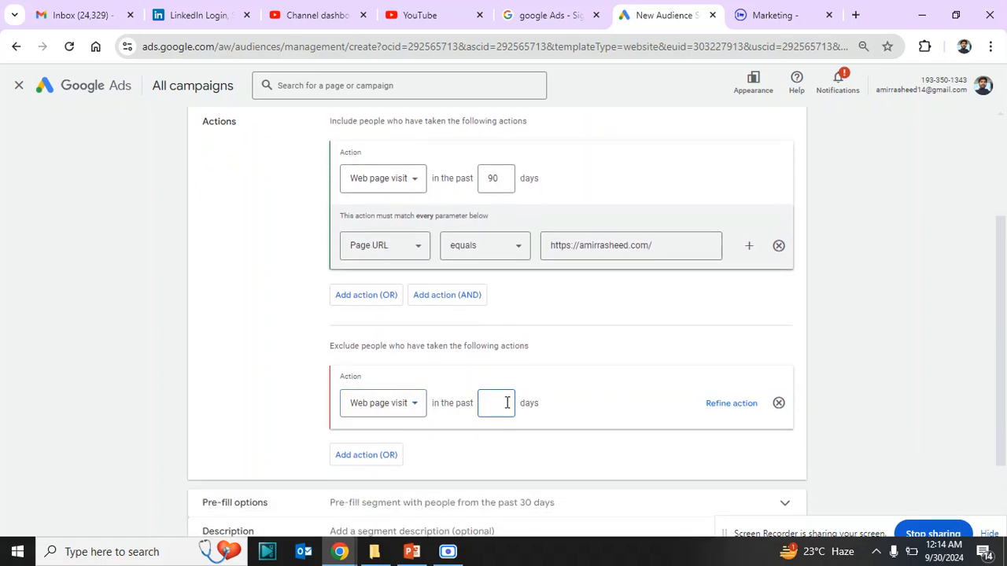
pyautogui.write('90')
# Step: Refine the excluded web page visit so that Page URL contains /thankyou
pyautogui.click(733, 403)
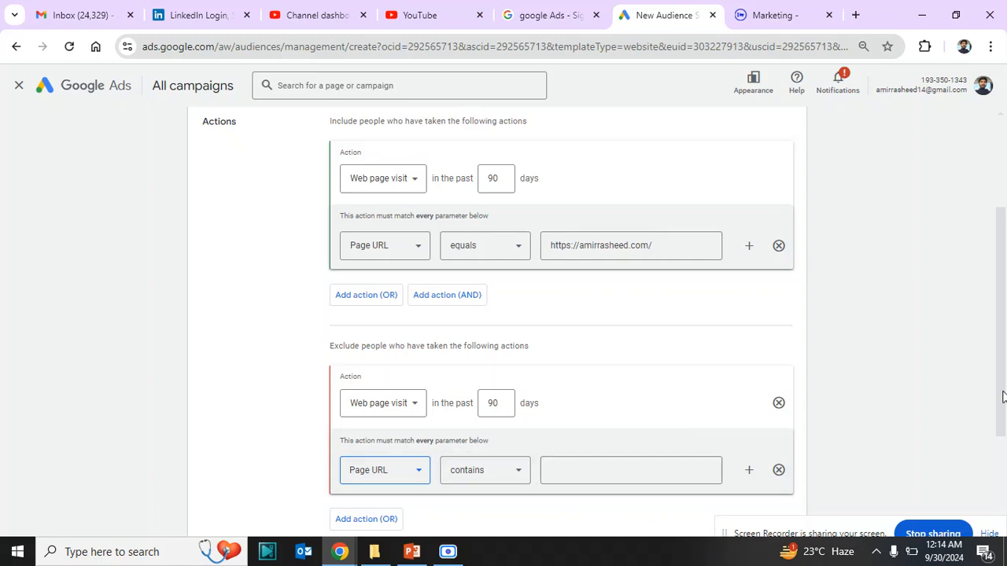
pyautogui.scroll(-1, 1002, 396)
pyautogui.click(581, 401)
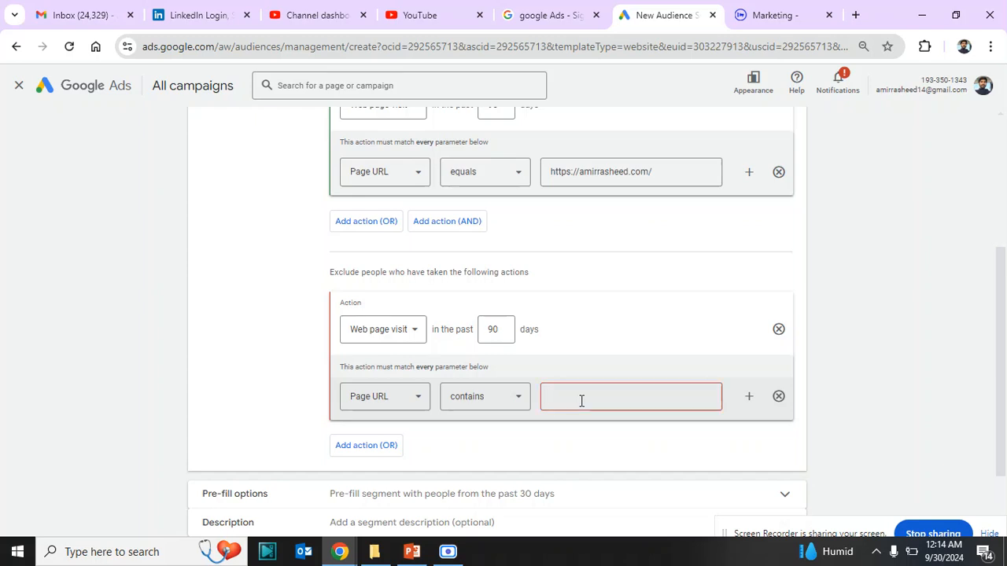
pyautogui.write('tha')
pyautogui.write('nk')
pyautogui.write('/')
pyautogui.press('Right')
pyautogui.press('Right')
pyautogui.press('Right')
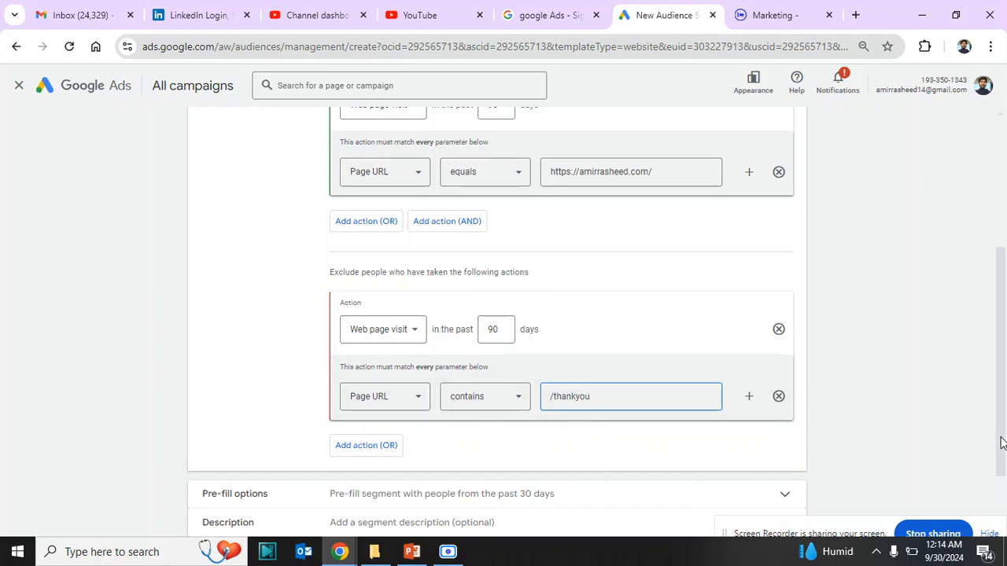
# Step: Review the segment form and remove the exclusion action for the /thankyou page
pyautogui.moveTo(1001, 443); pyautogui.dragTo(993, 313)
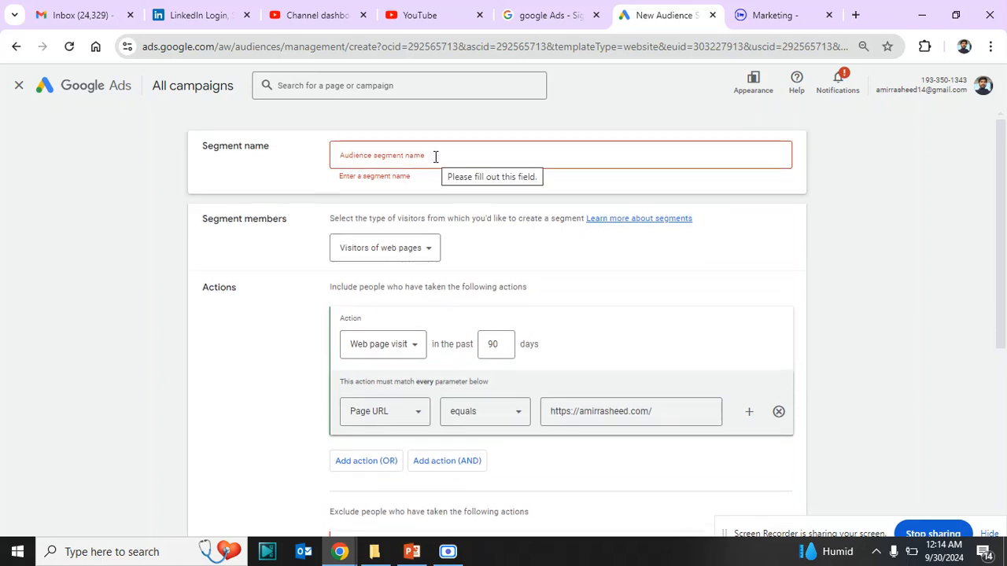
pyautogui.moveTo(1003, 285); pyautogui.dragTo(990, 386)
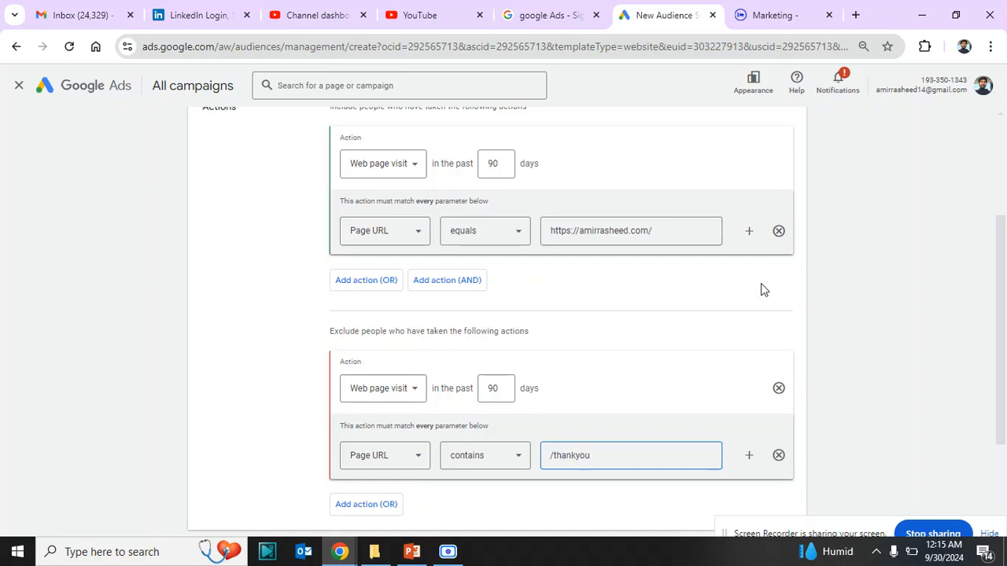
pyautogui.moveTo(1001, 408); pyautogui.dragTo(1000, 369)
pyautogui.scroll(-2, 999, 393)
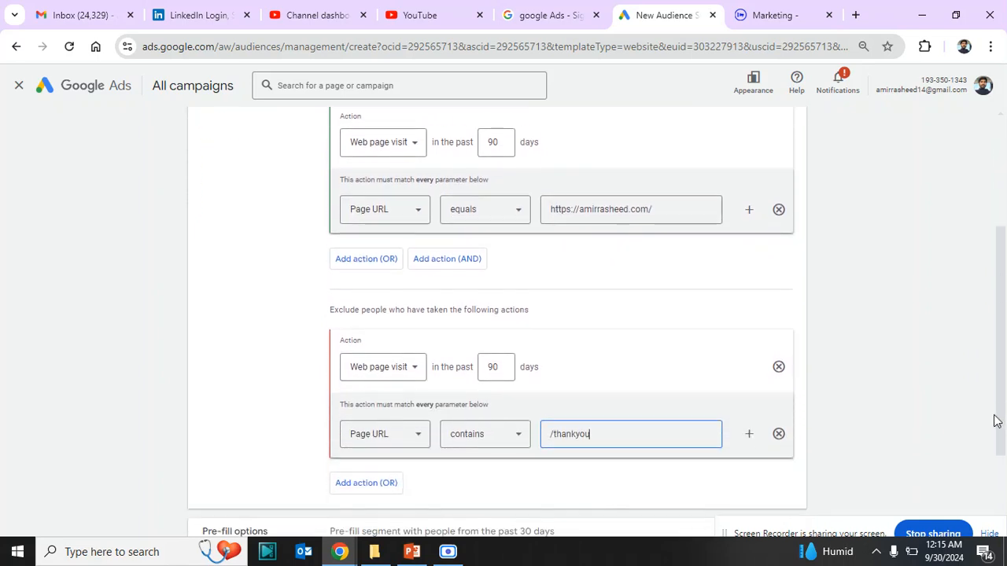
pyautogui.click(778, 355)
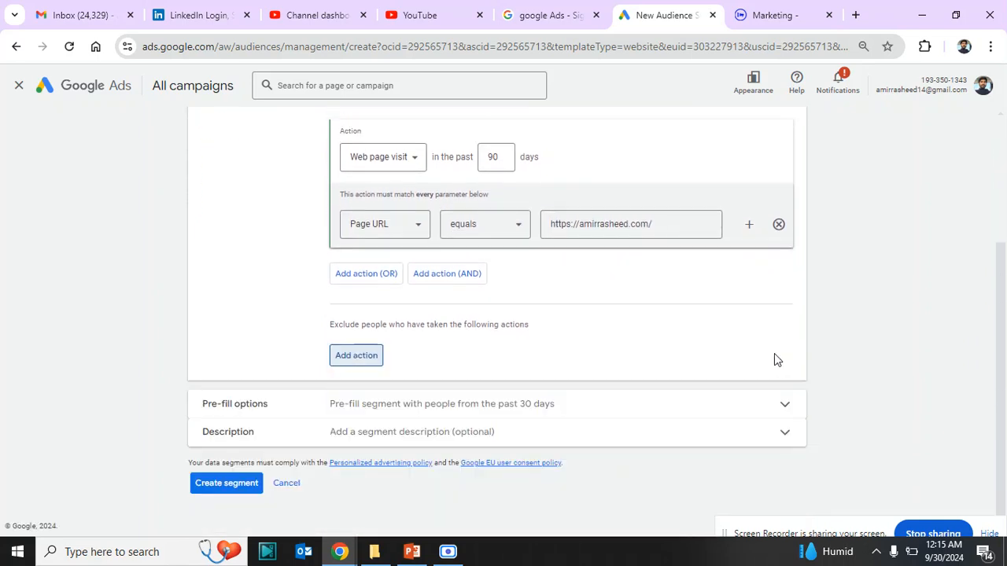
# Step: Append "thank" to the included page URL and add an exclusion for web page visits whose Page URL contains /thankyou
pyautogui.click(677, 223)
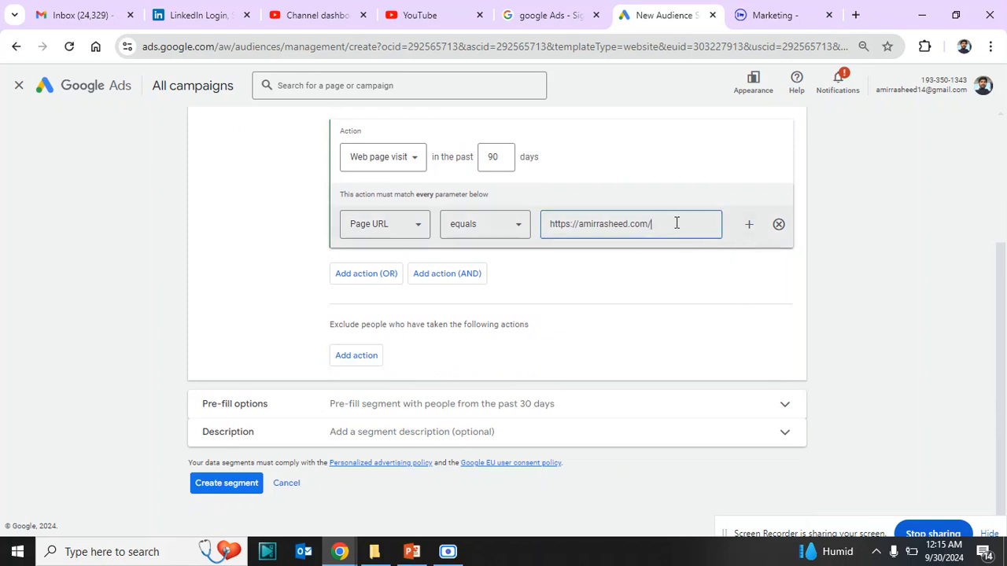
pyautogui.write('thank')
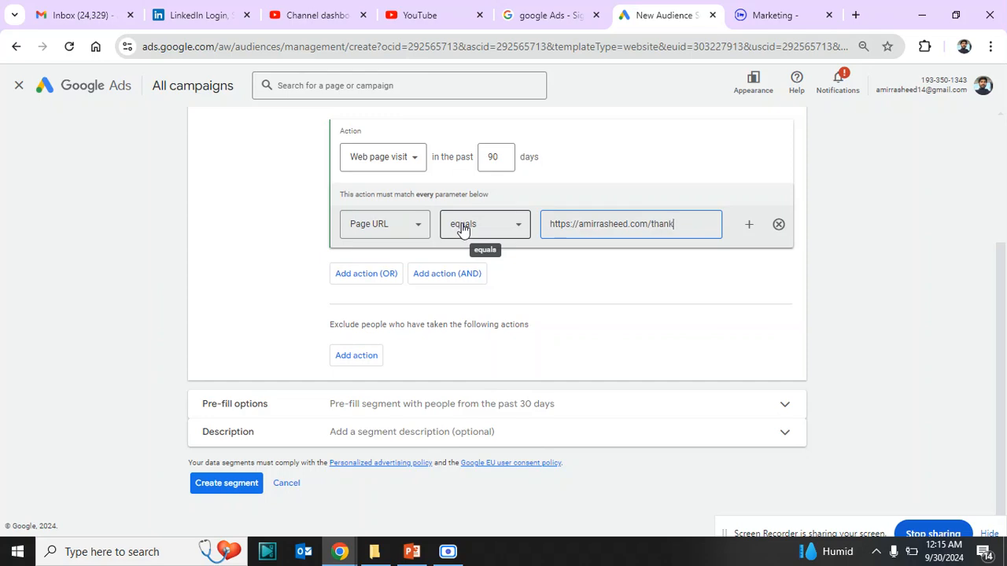
pyautogui.click(377, 363)
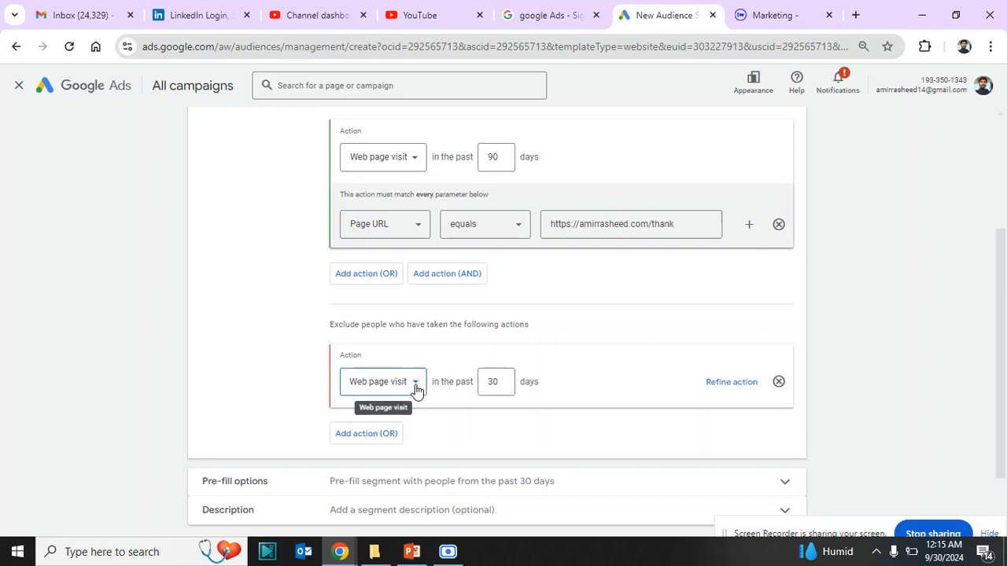
pyautogui.click(737, 384)
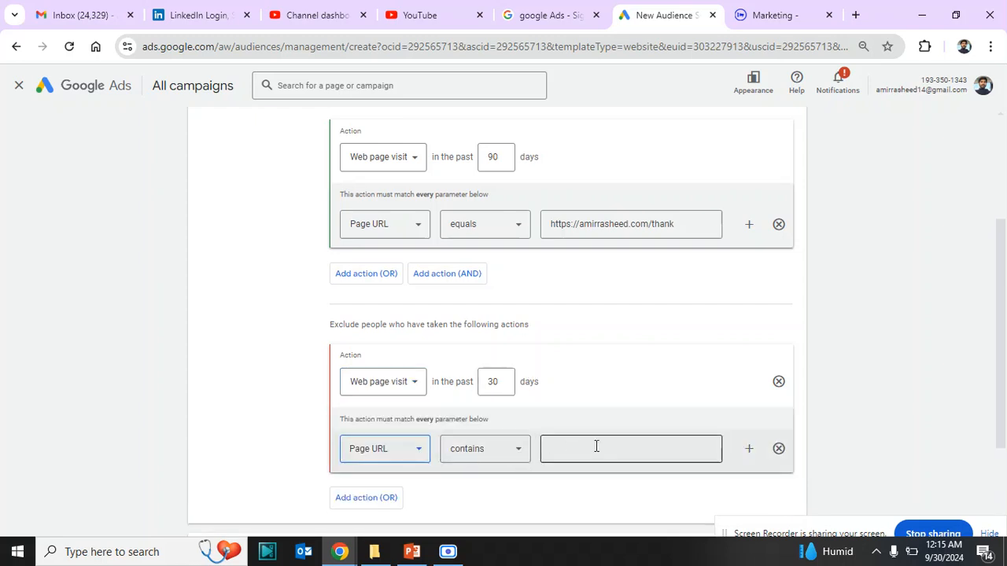
pyautogui.write('/th')
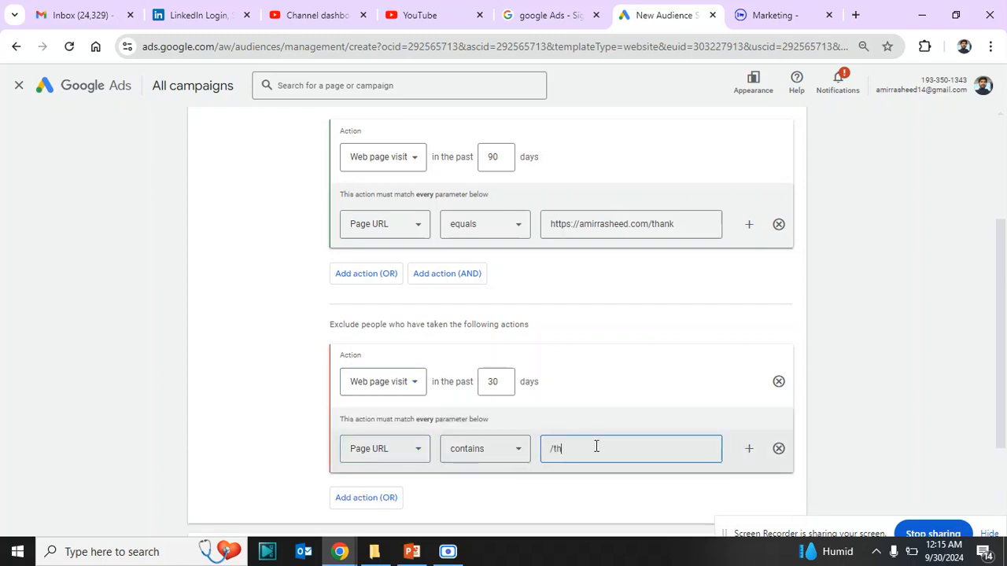
pyautogui.write('ankyou')
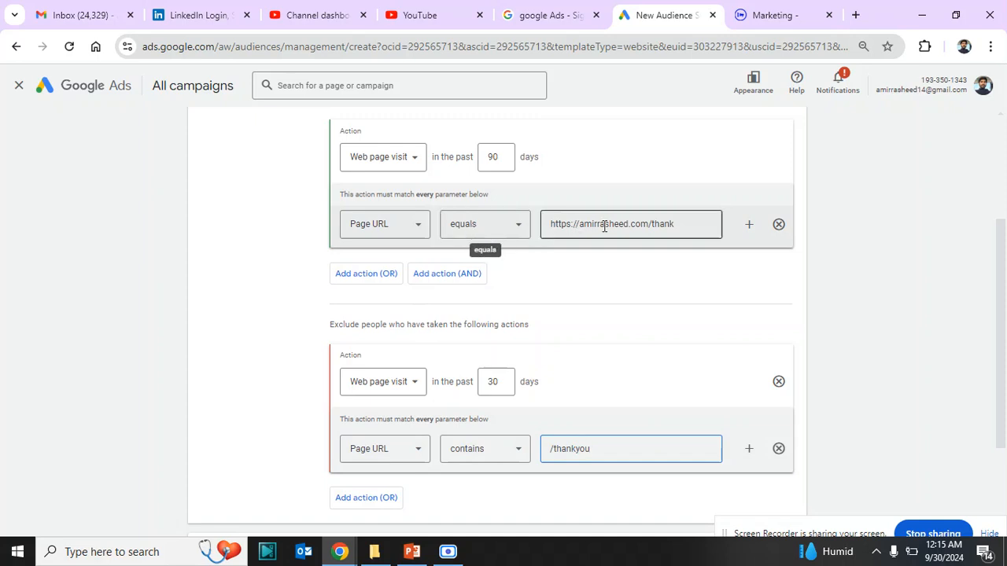
# Step: Change the path of the included page URL to /women
pyautogui.click(680, 223)
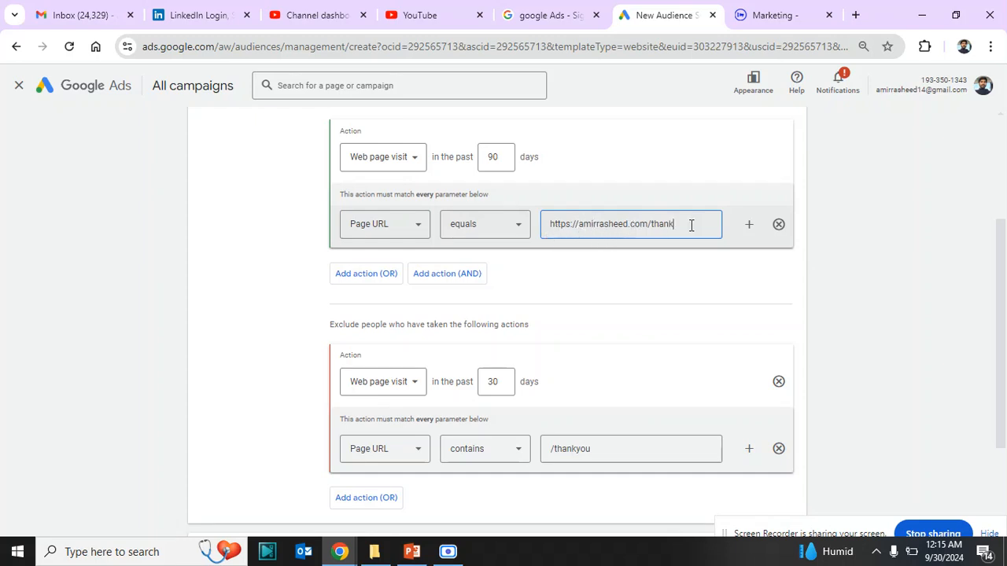
pyautogui.press('BackSpace')
pyautogui.press('BackSpace')
# Step: Set the excluded Page URL value to /women and remove that exclusion action
pyautogui.click(605, 449)
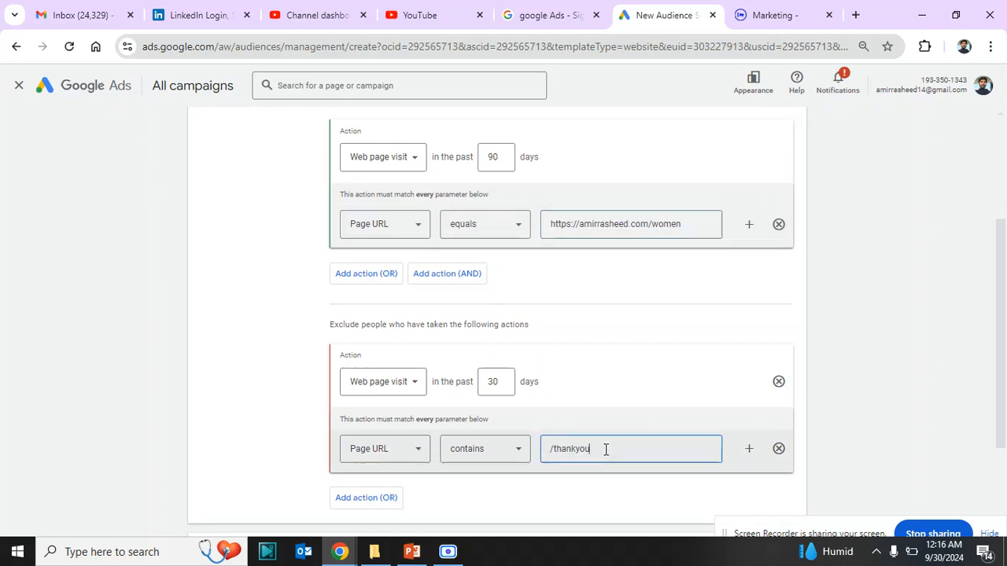
pyautogui.press('BackSpace')
pyautogui.press('BackSpace')
pyautogui.press('BackSpace')
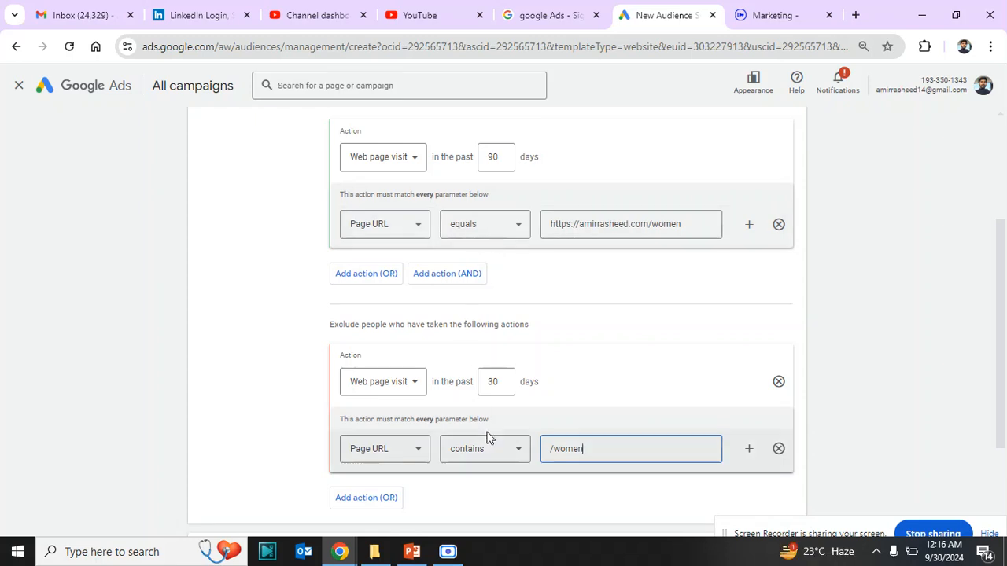
pyautogui.click(778, 383)
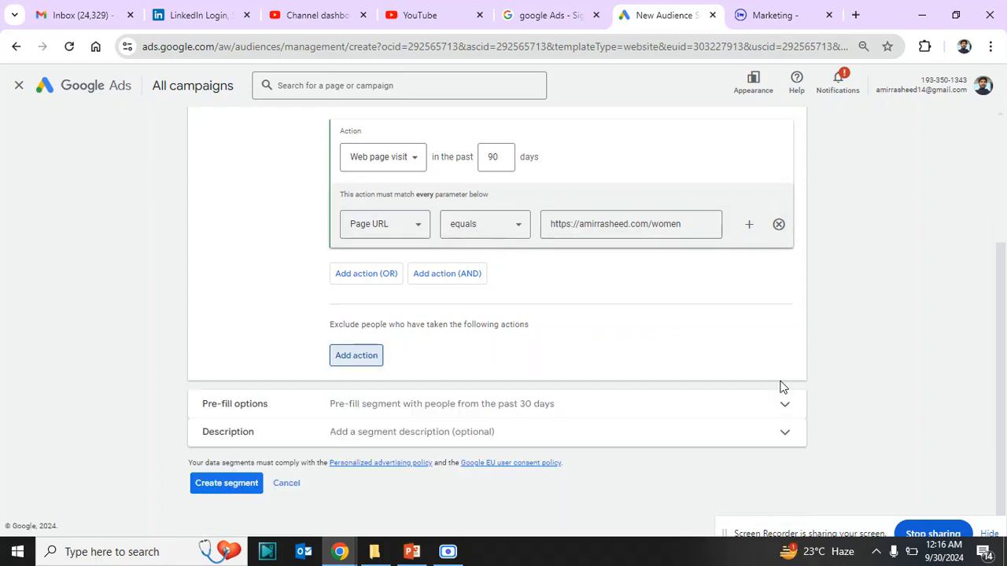
# Step: Set the included web page visit to match when Page URL contains the website's domain without any path
pyautogui.moveTo(1004, 356); pyautogui.dragTo(999, 282)
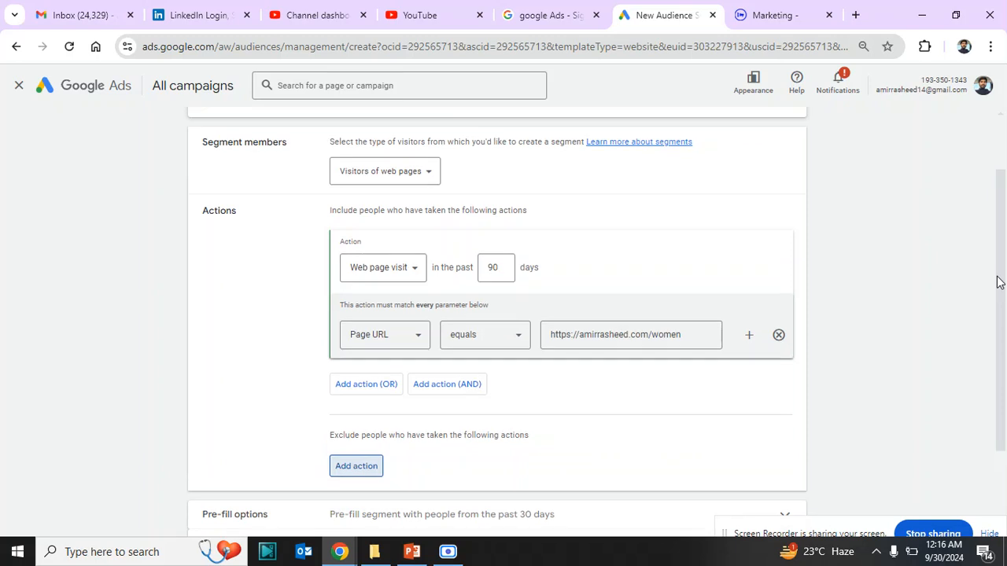
pyautogui.click(708, 334)
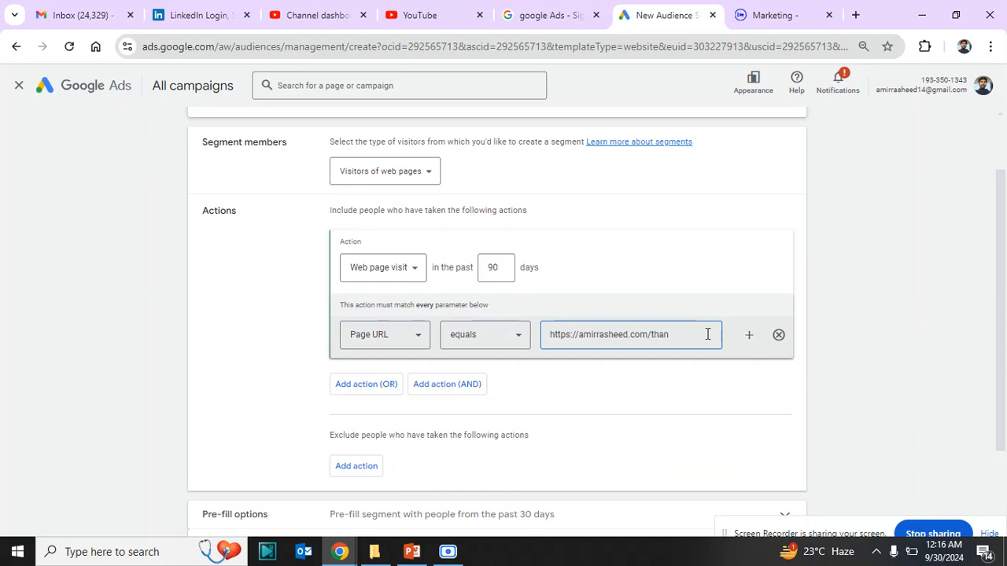
pyautogui.click(470, 348)
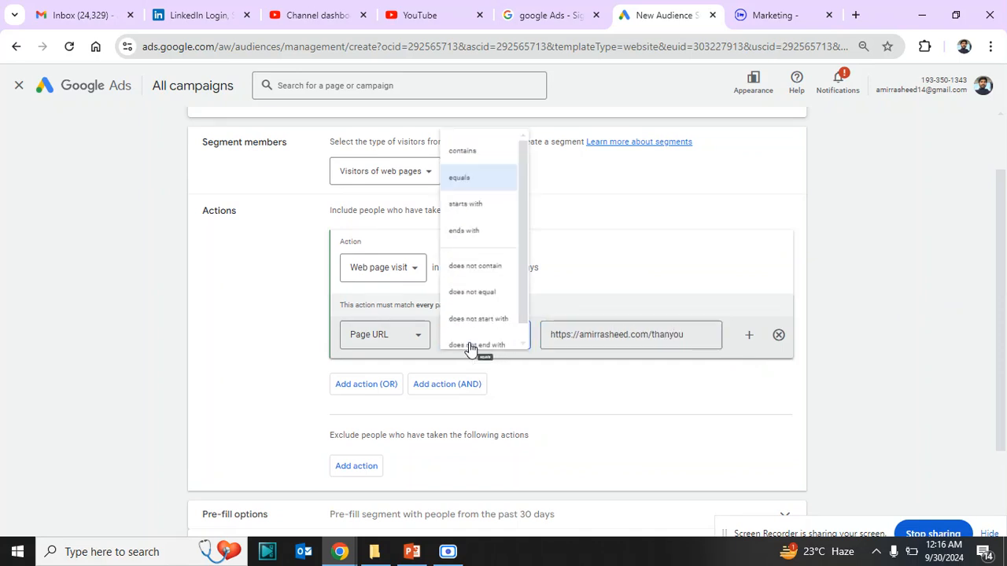
pyautogui.click(476, 146)
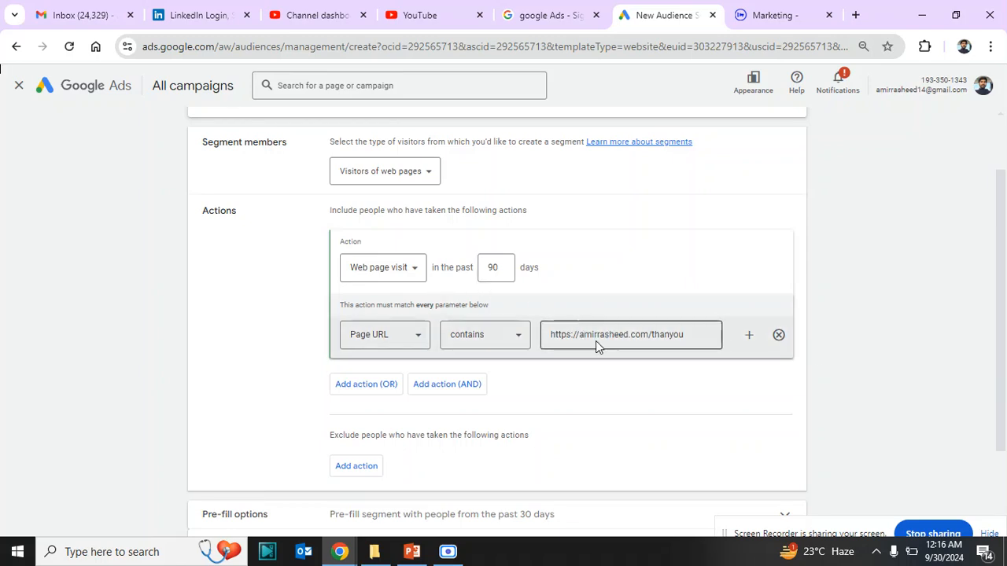
pyautogui.click(683, 339)
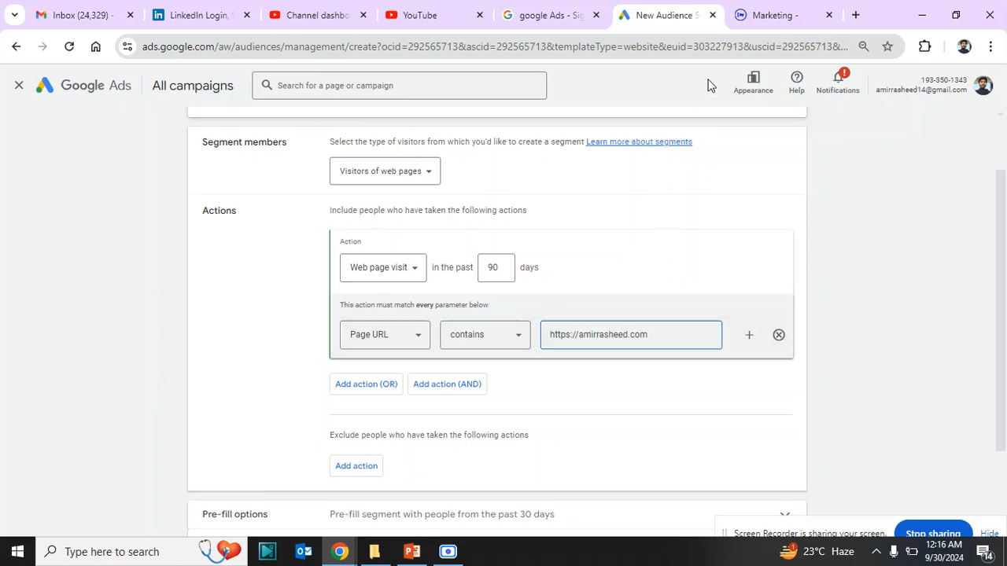
# Step: Find the Jango Mall website in a new browser tab and copy the URL of its Men Store page
pyautogui.click(856, 16)
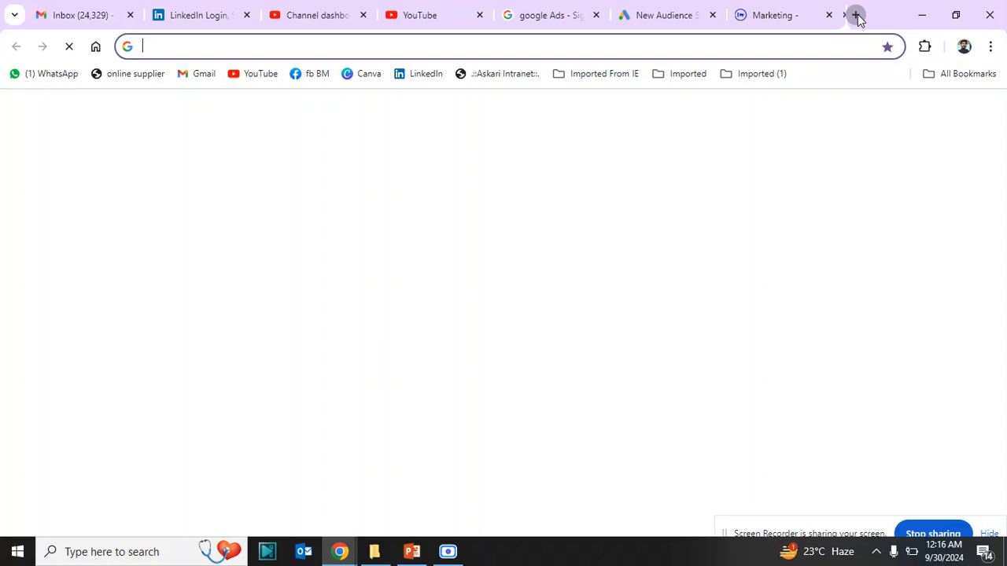
pyautogui.write('ja')
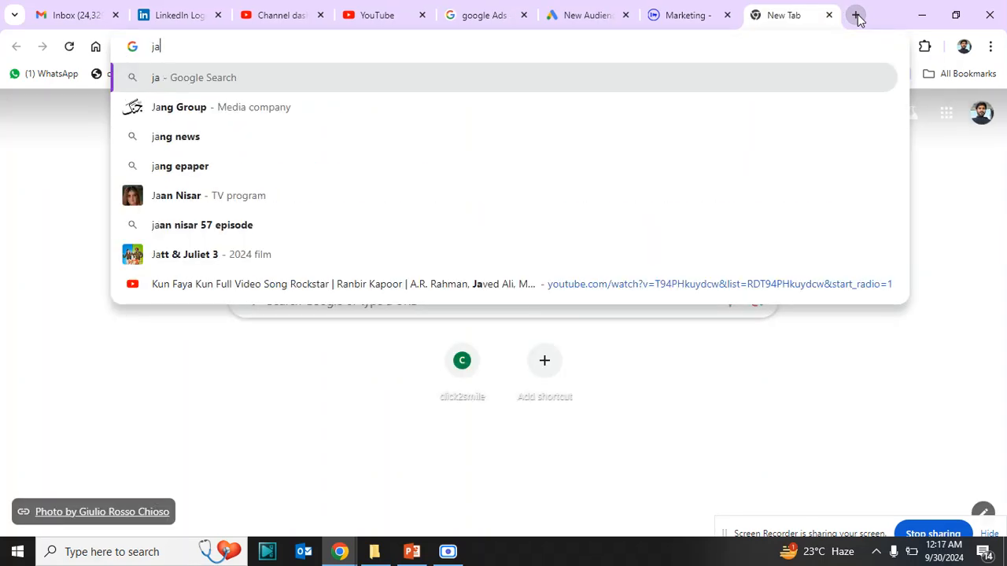
pyautogui.write('ngo')
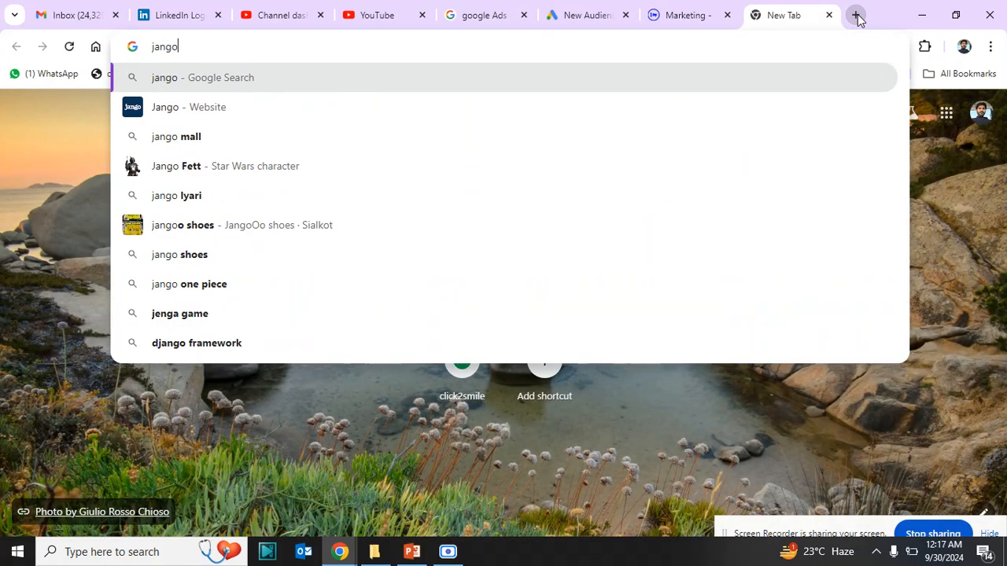
pyautogui.click(187, 138)
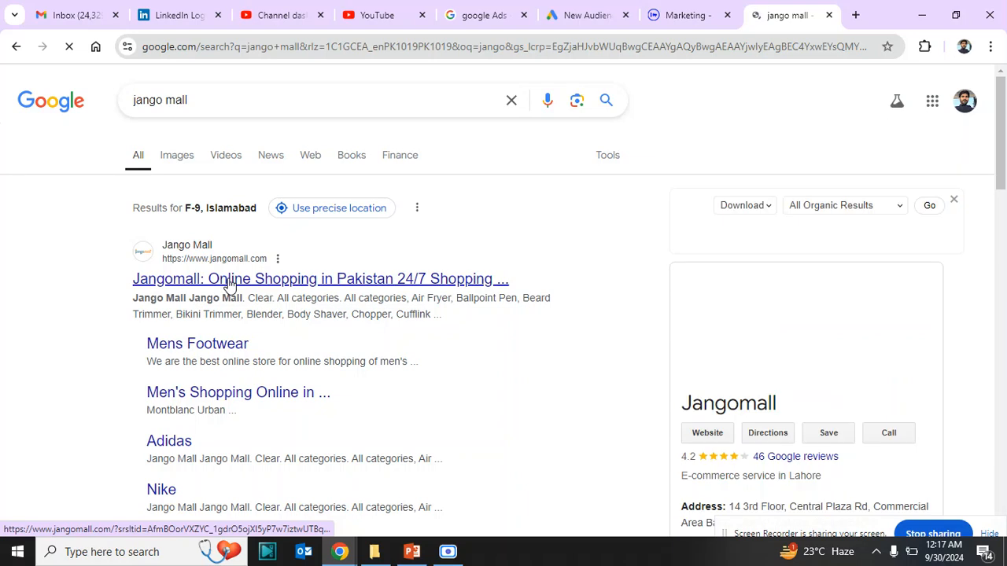
pyautogui.click(228, 282)
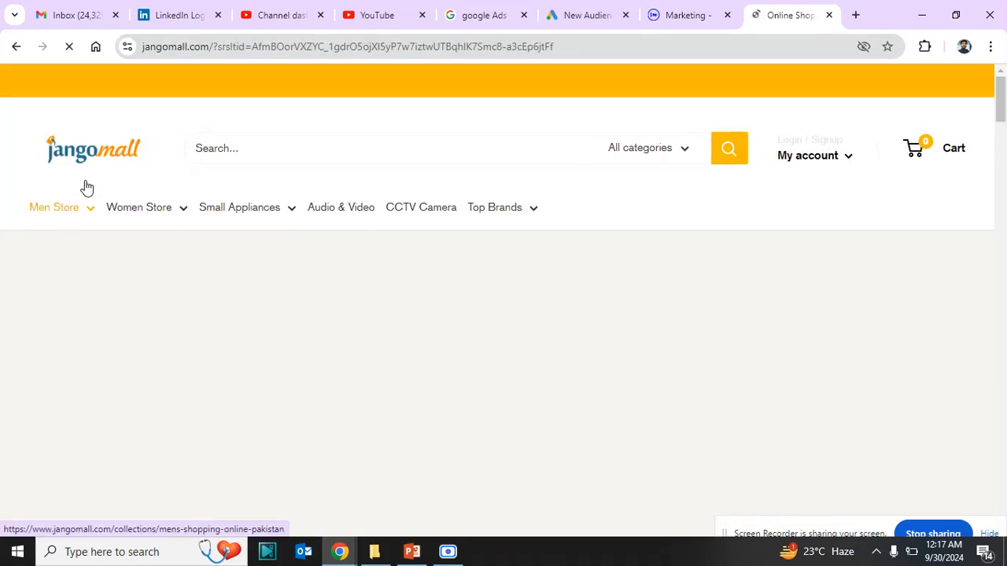
pyautogui.click(314, 45)
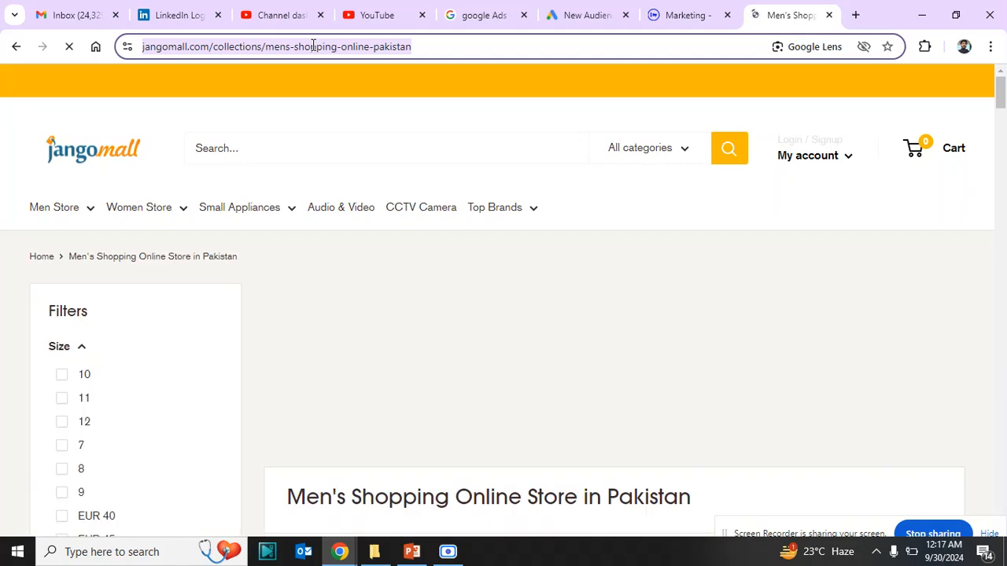
# Step: Return to the Google Ads segment and replace the included Page URL value with jangomall.com/collections/mens-shopping-online-pakistan
pyautogui.click(666, 22)
pyautogui.click(618, 15)
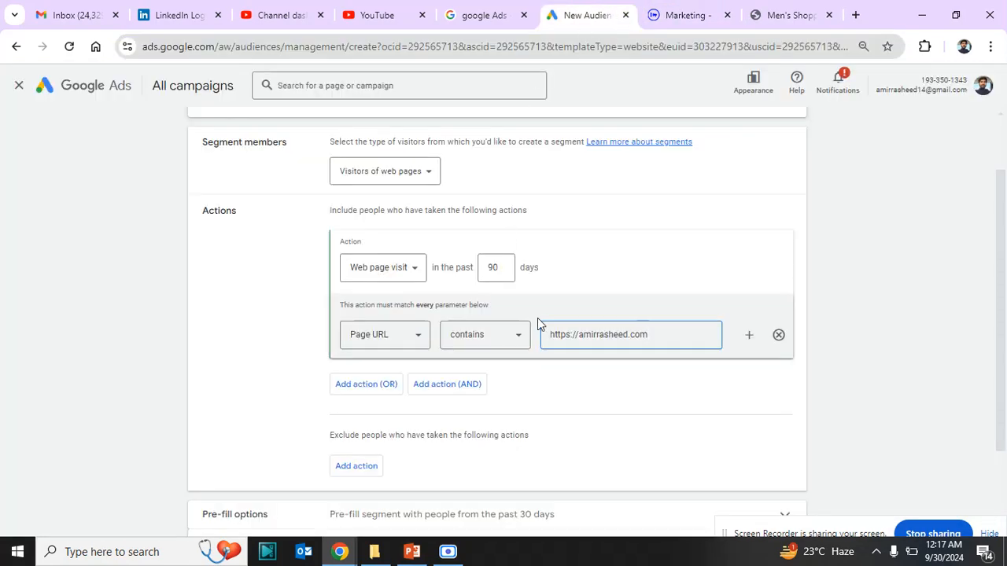
pyautogui.click(669, 335)
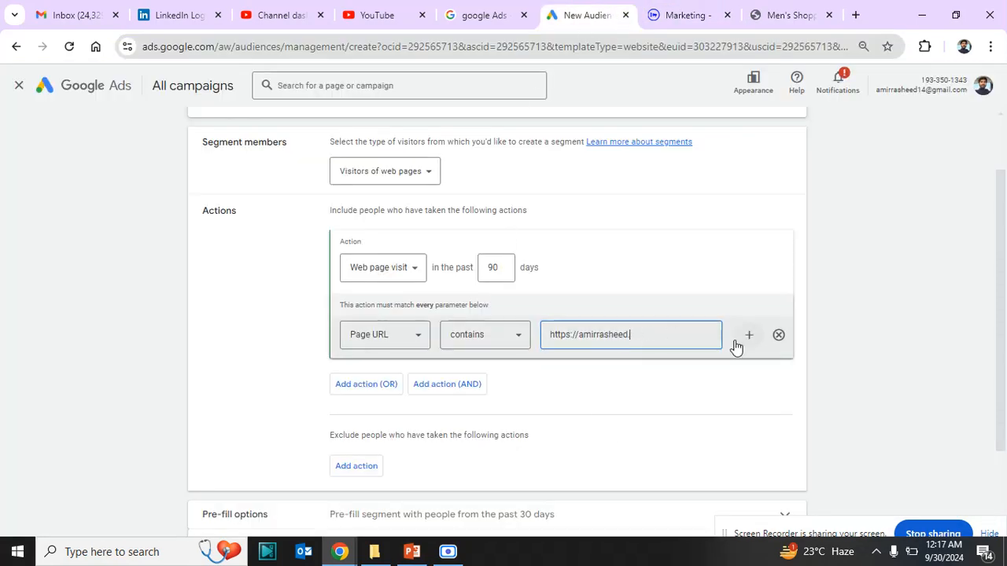
pyautogui.press('BackSpace')
pyautogui.press('BackSpace')
pyautogui.press('BackSpace')
pyautogui.press('BackSpace')
pyautogui.press('BackSpace')
pyautogui.press('BackSpace')
pyautogui.press('BackSpace')
pyautogui.press('BackSpace')
pyautogui.press('BackSpace')
pyautogui.press('BackSpace')
pyautogui.press('BackSpace')
pyautogui.press('BackSpace')
pyautogui.press('BackSpace')
pyautogui.press('BackSpace')
pyautogui.press('BackSpace')
pyautogui.press('BackSpace')
pyautogui.press('BackSpace')
pyautogui.press('BackSpace')
pyautogui.press('BackSpace')
pyautogui.hotkey('ctrl', 'v')
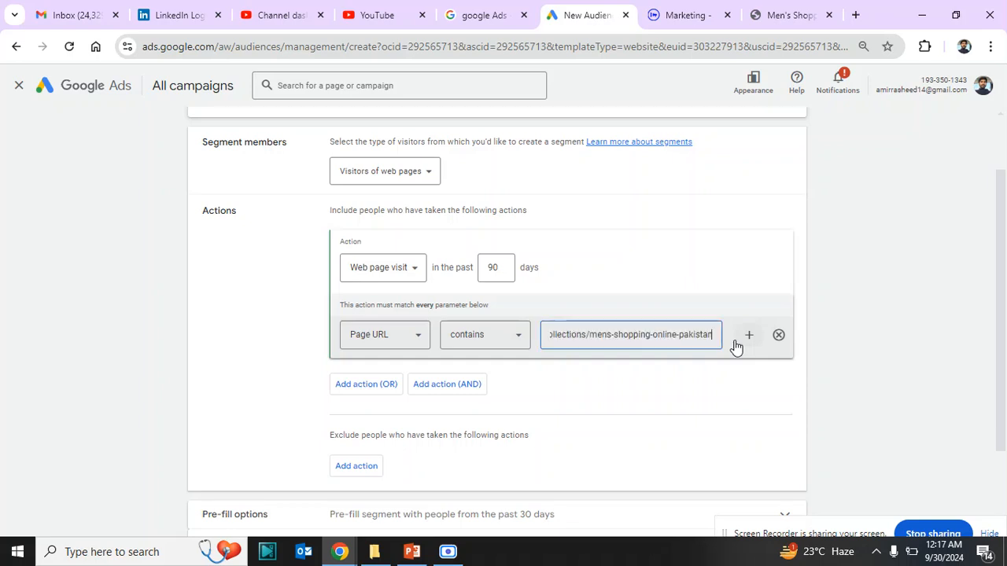
# Step: Set the included Page URL to match with equals and add a second Page URL parameter that also uses equals
pyautogui.click(494, 340)
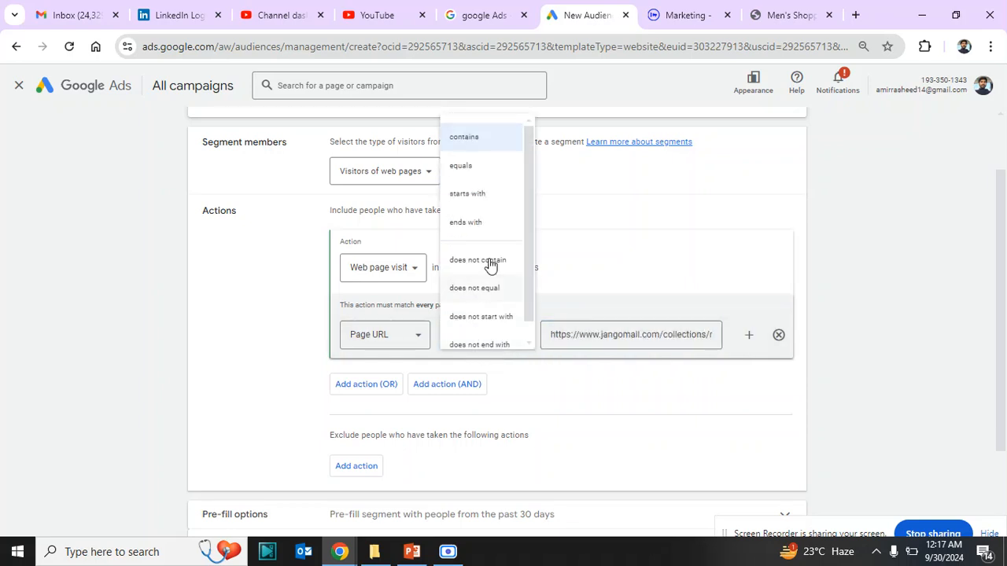
pyautogui.click(489, 169)
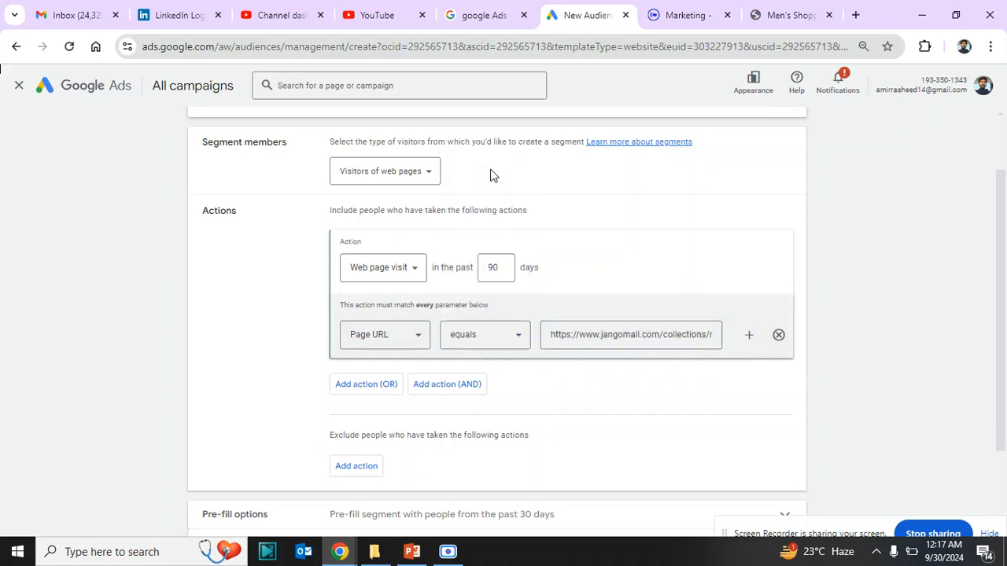
pyautogui.click(750, 337)
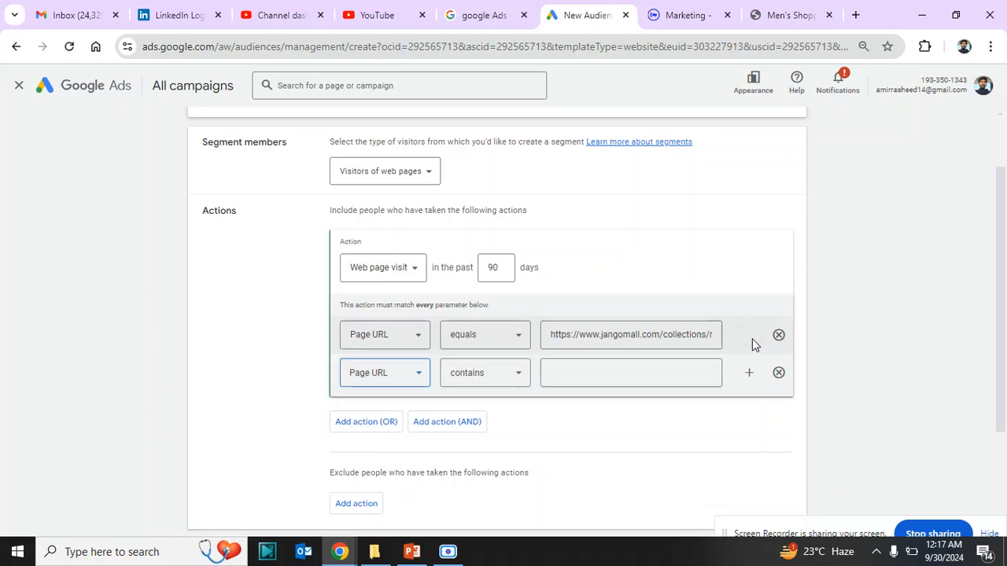
pyautogui.click(511, 382)
pyautogui.click(476, 202)
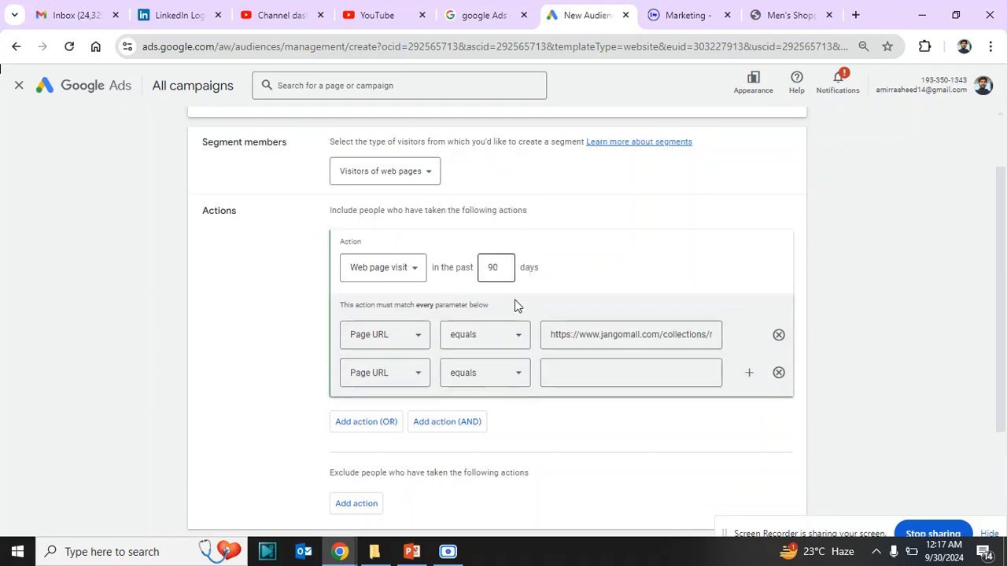
# Step: Copy the store's Mens Footwear page URL and use it to replace the first Page URL value, ending in /collections/mens-footwear-in-pakistan
pyautogui.click(769, 17)
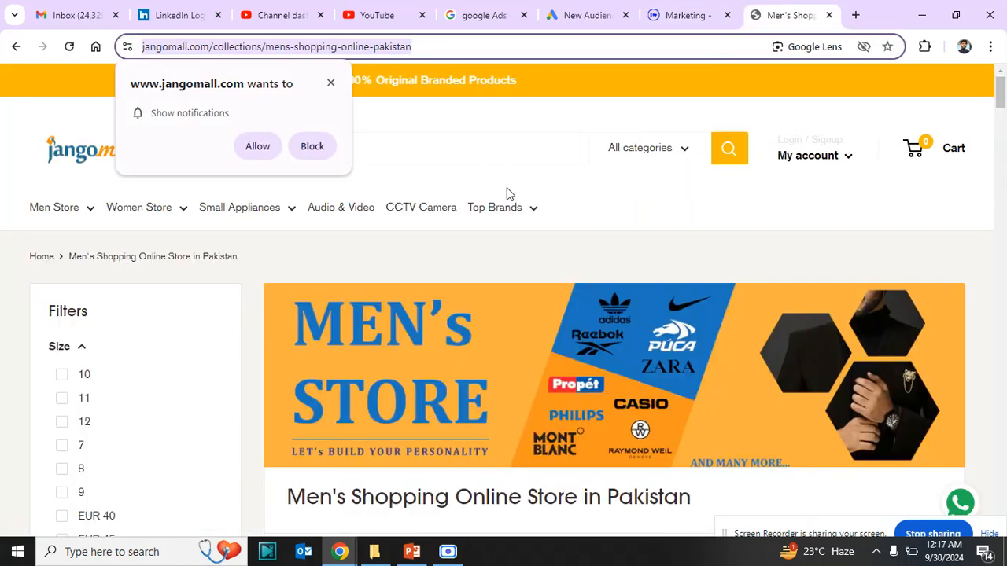
pyautogui.moveTo(68, 209)
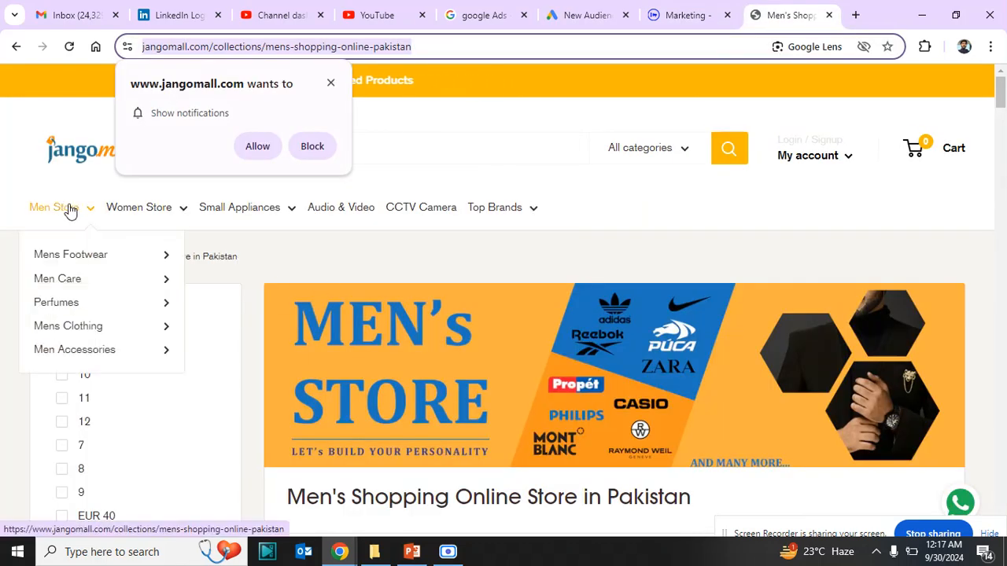
pyautogui.moveTo(73, 259)
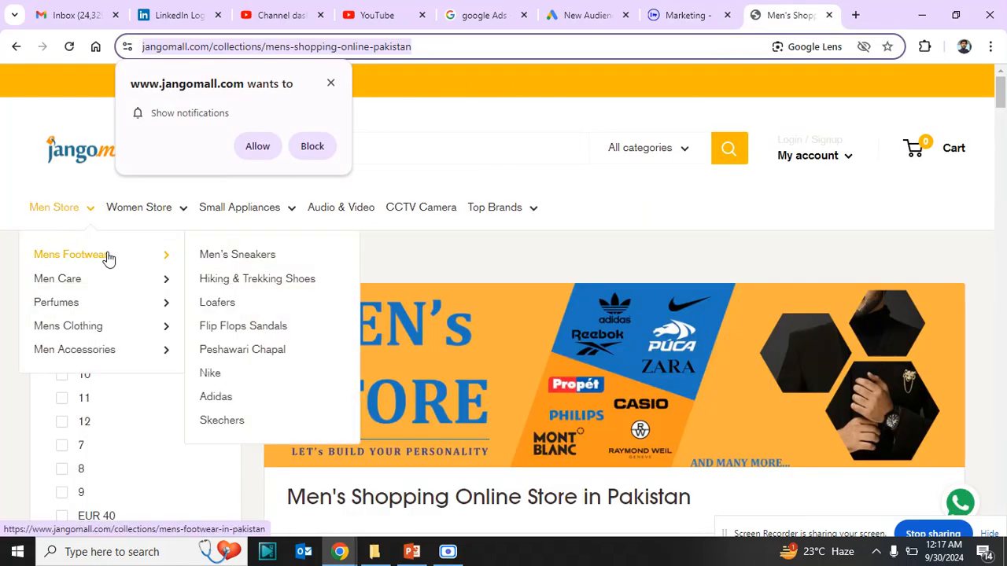
pyautogui.click(68, 256)
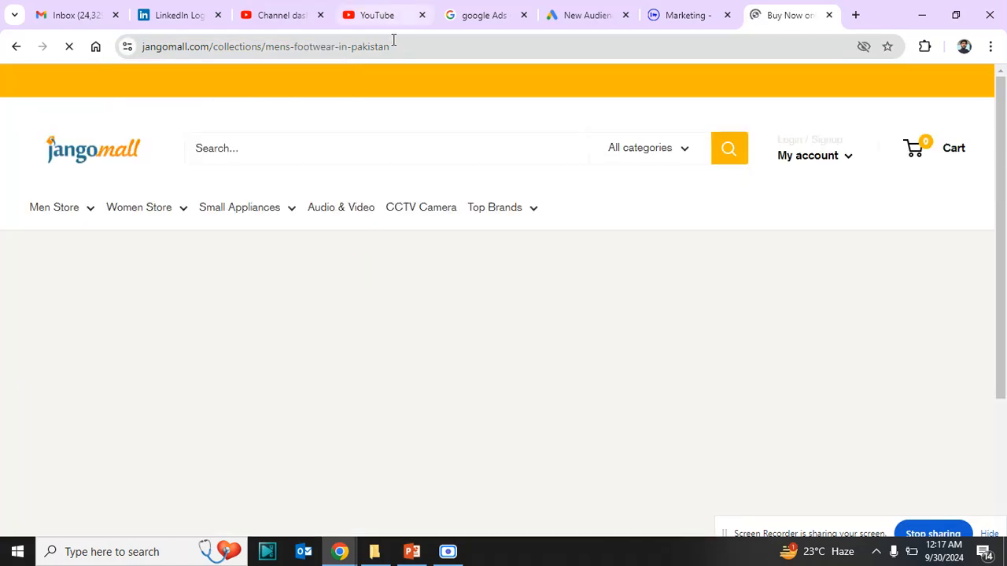
pyautogui.click(395, 46)
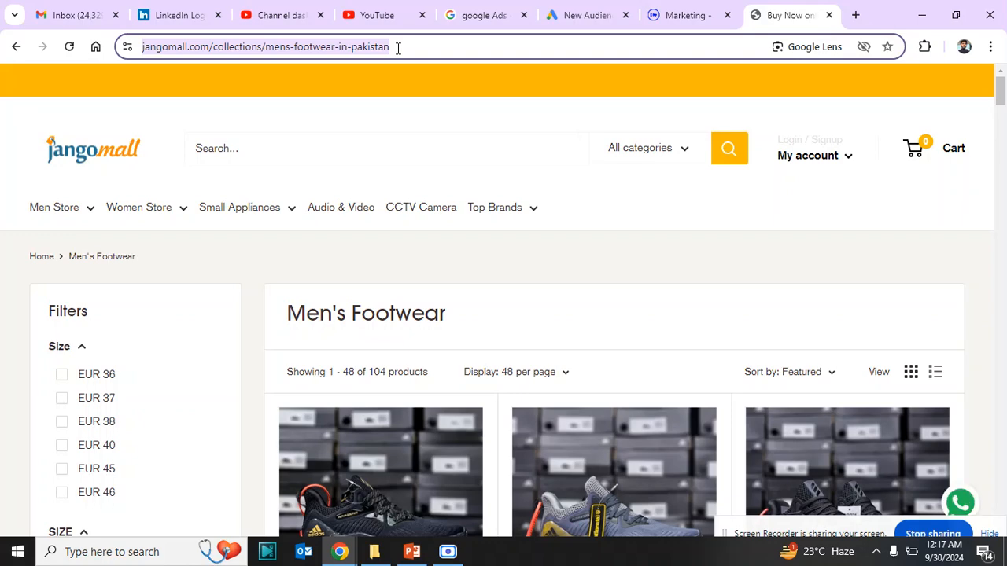
pyautogui.click(592, 15)
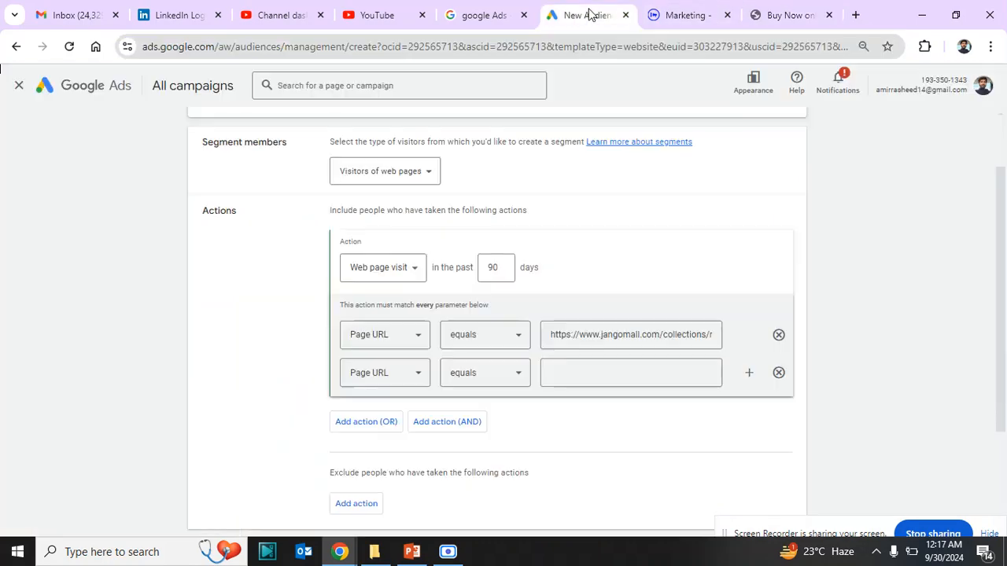
pyautogui.tripleClick(601, 334)
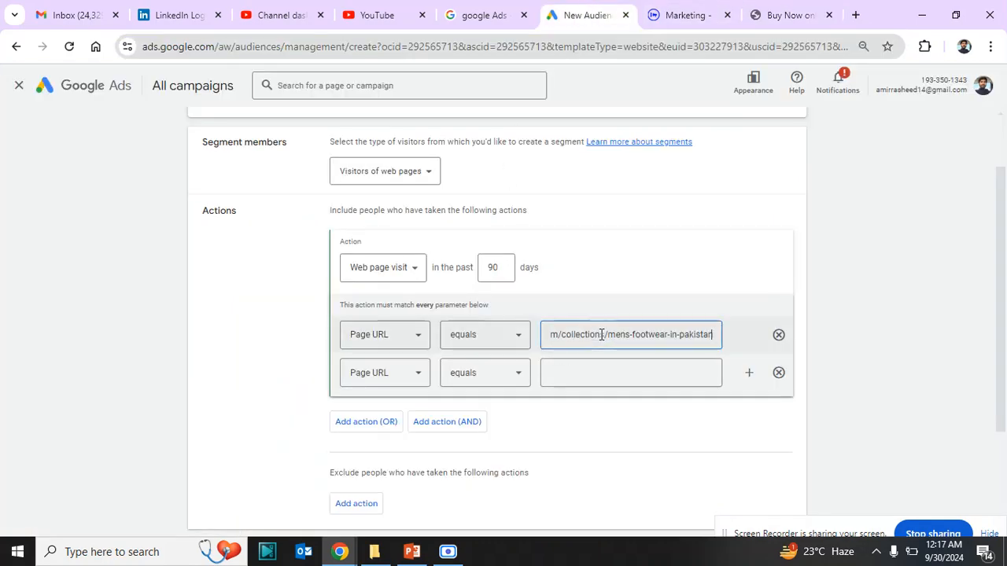
# Step: Copy the store's Men Accessories page URL, ending in /collections/mens-accessories-in-pakistan, into the second Page URL parameter
pyautogui.click(767, 9)
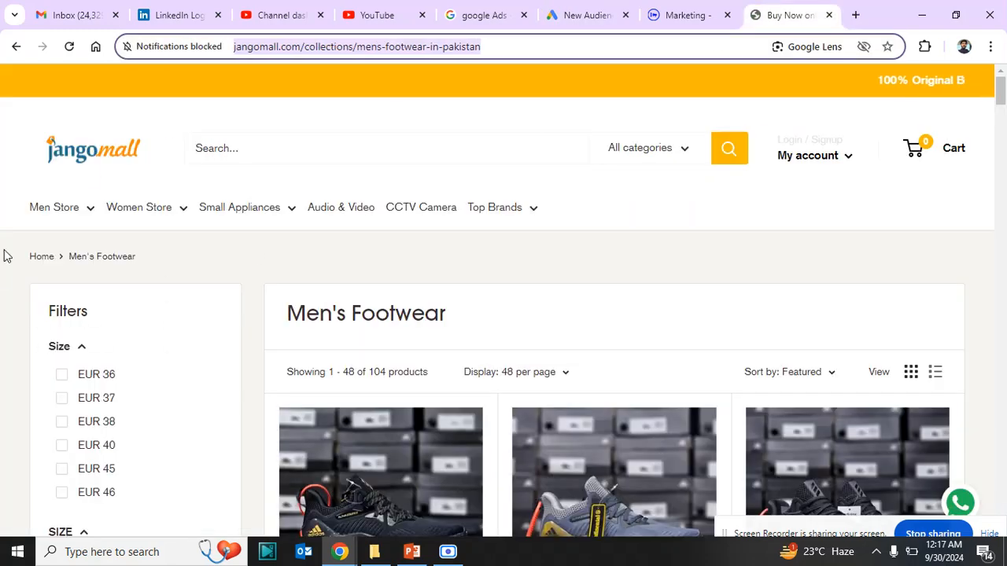
pyautogui.moveTo(74, 210)
pyautogui.moveTo(79, 287)
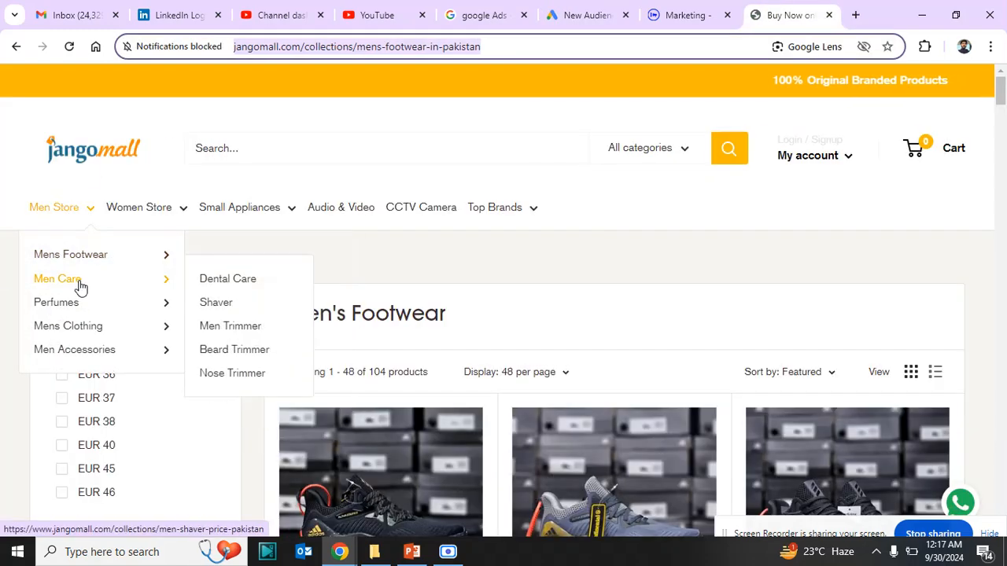
pyautogui.click(110, 350)
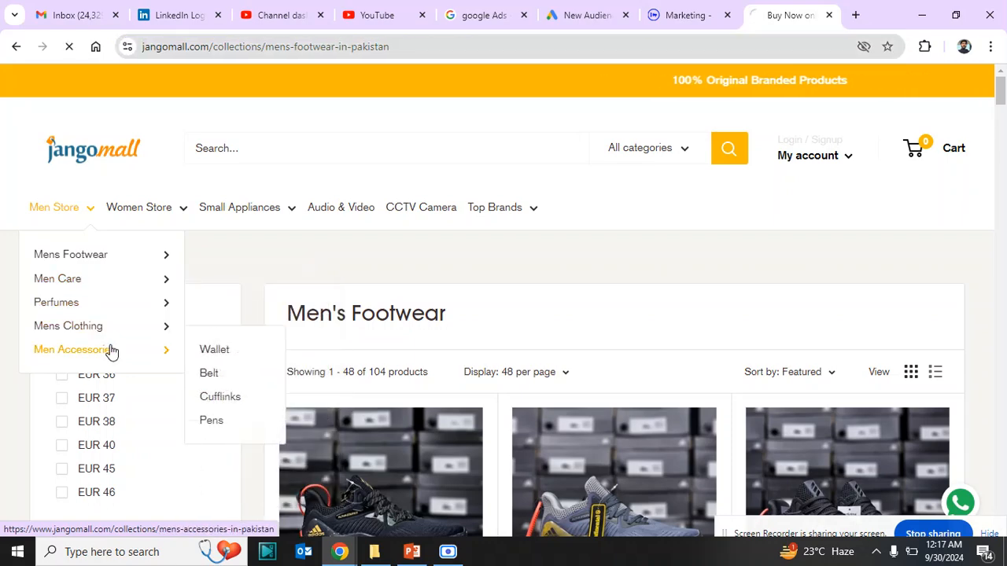
pyautogui.click(277, 49)
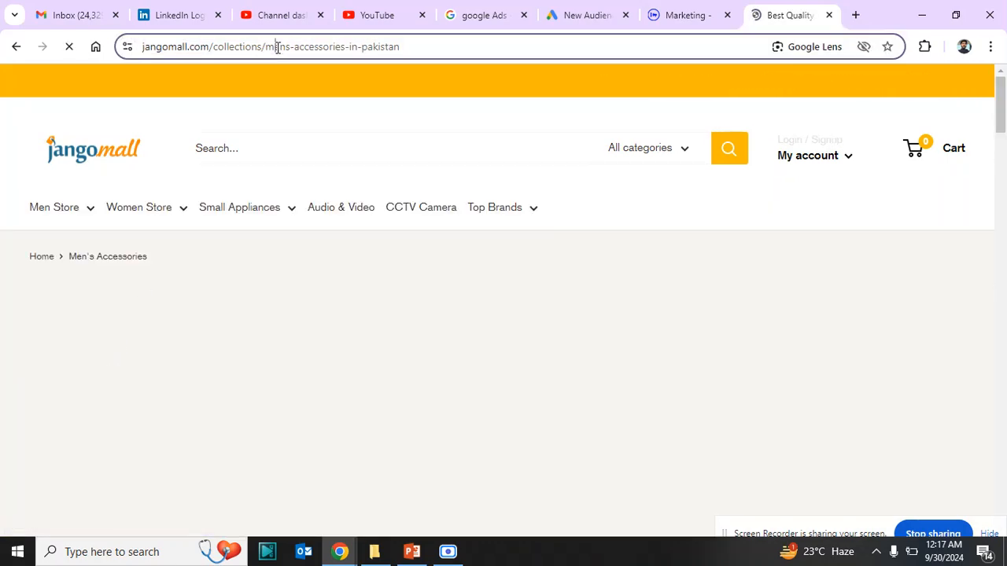
pyautogui.click(569, 13)
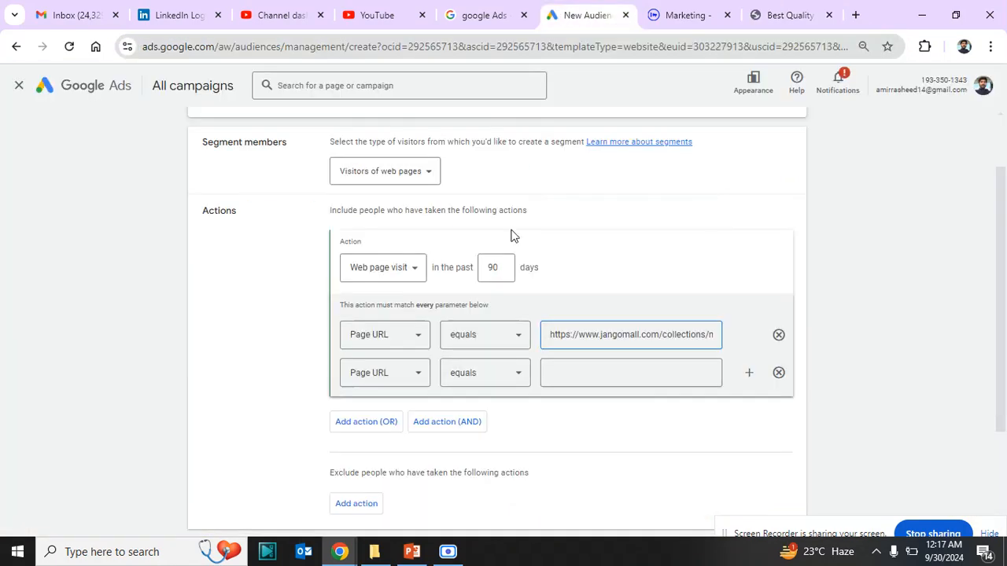
pyautogui.click(578, 377)
pyautogui.hotkey('ctrl', 'v')
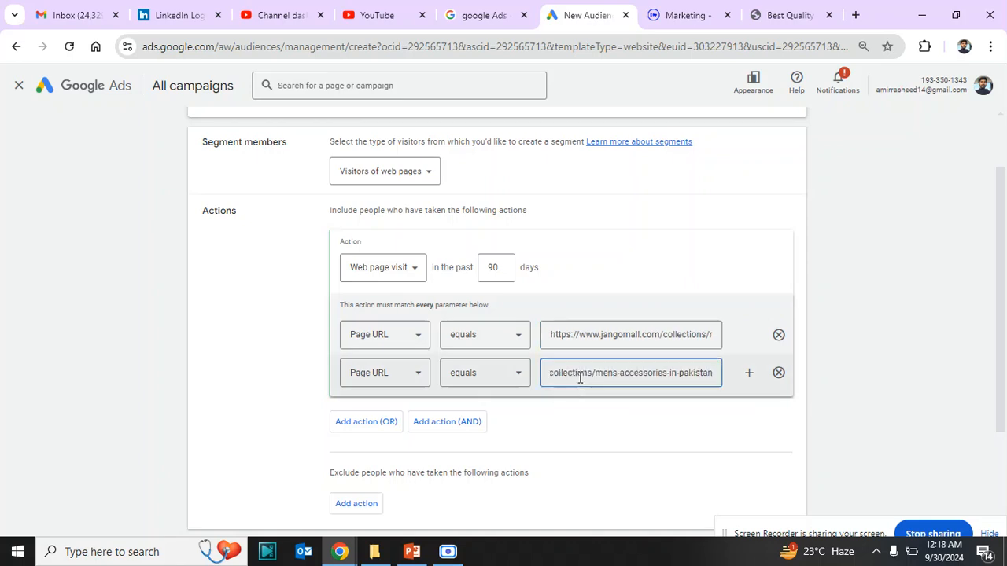
# Step: Examine the full URLs entered in the two Page URL parameters of the included web page visit
pyautogui.scroll(-1, 1004, 338)
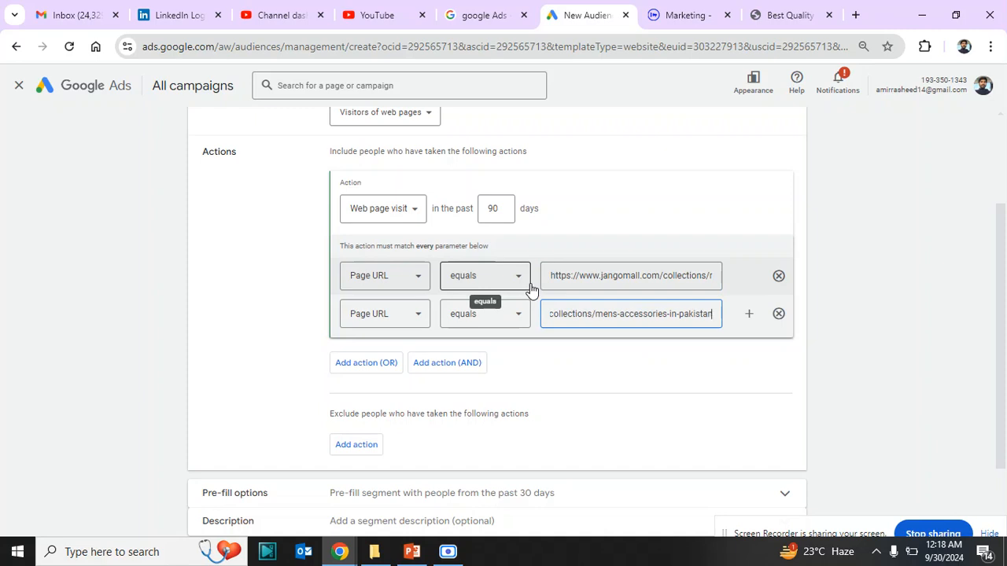
pyautogui.click(654, 276)
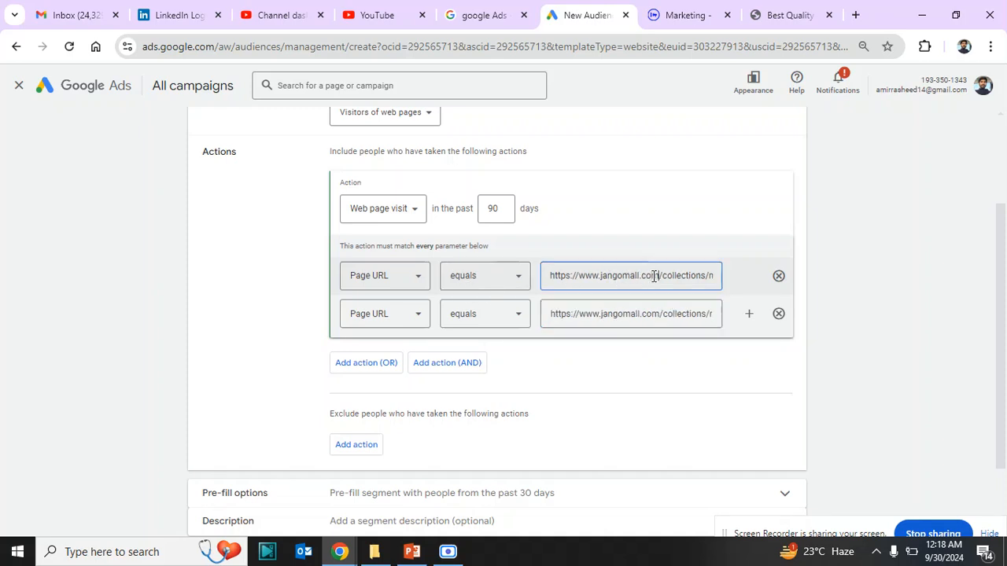
pyautogui.press('Right')
pyautogui.press('Right')
pyautogui.press('Right')
pyautogui.press('Right')
pyautogui.press('Right')
pyautogui.press('Right')
pyautogui.press('Right')
pyautogui.press('Right')
pyautogui.press('Right')
pyautogui.press('Right')
pyautogui.press('Right')
pyautogui.press('Right')
pyautogui.press('Right')
pyautogui.press('Right')
pyautogui.press('Right')
pyautogui.press('Right')
pyautogui.press('Right')
pyautogui.press('Right')
pyautogui.press('Right')
pyautogui.press('Right')
pyautogui.click(613, 313)
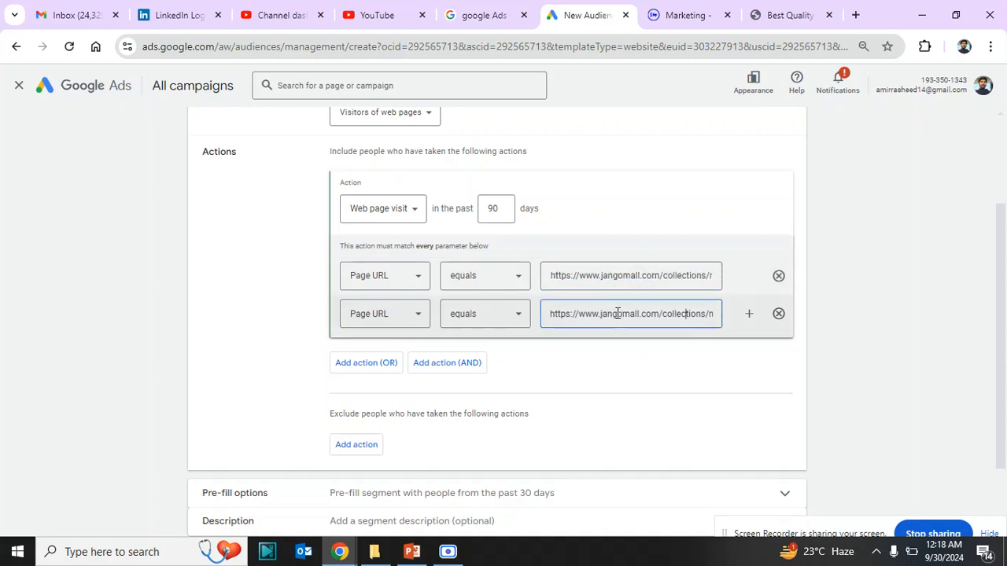
pyautogui.press('Right')
pyautogui.press('Right')
pyautogui.press('Right')
pyautogui.press('Right')
pyautogui.press('Right')
pyautogui.press('Right')
pyautogui.press('Right')
pyautogui.press('Right')
pyautogui.press('Right')
pyautogui.press('Right')
pyautogui.press('Right')
pyautogui.press('Right')
pyautogui.press('Right')
pyautogui.press('Right')
pyautogui.press('Right')
pyautogui.press('Right')
pyautogui.press('Right')
pyautogui.press('Right')
pyautogui.press('Right')
pyautogui.press('Right')
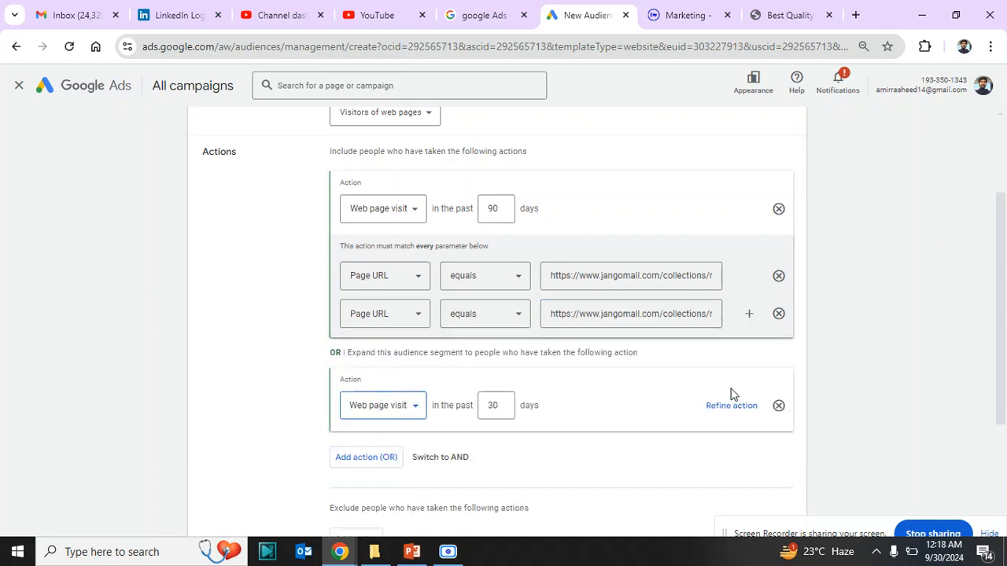
# Step: Remove the first action's second Page URL parameter and refine the OR action with Page URL equals the copied /collections/mens-accessories-in-pakistan address
pyautogui.click(778, 314)
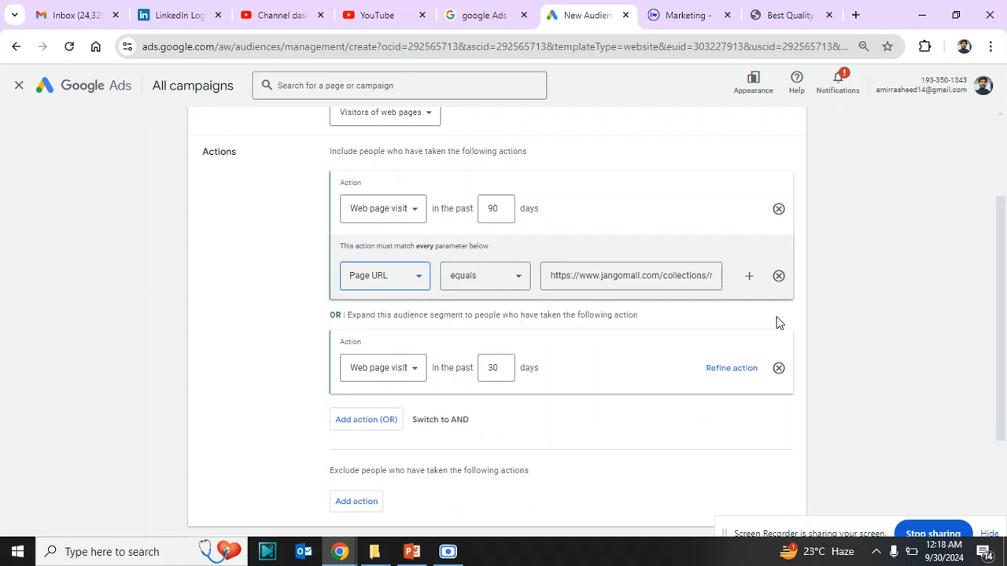
pyautogui.click(732, 370)
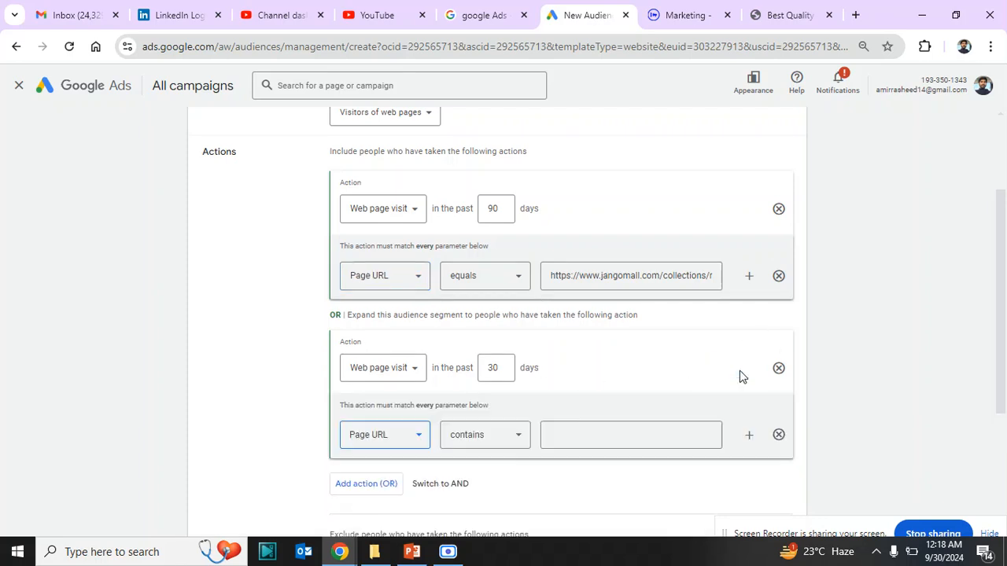
pyautogui.click(503, 441)
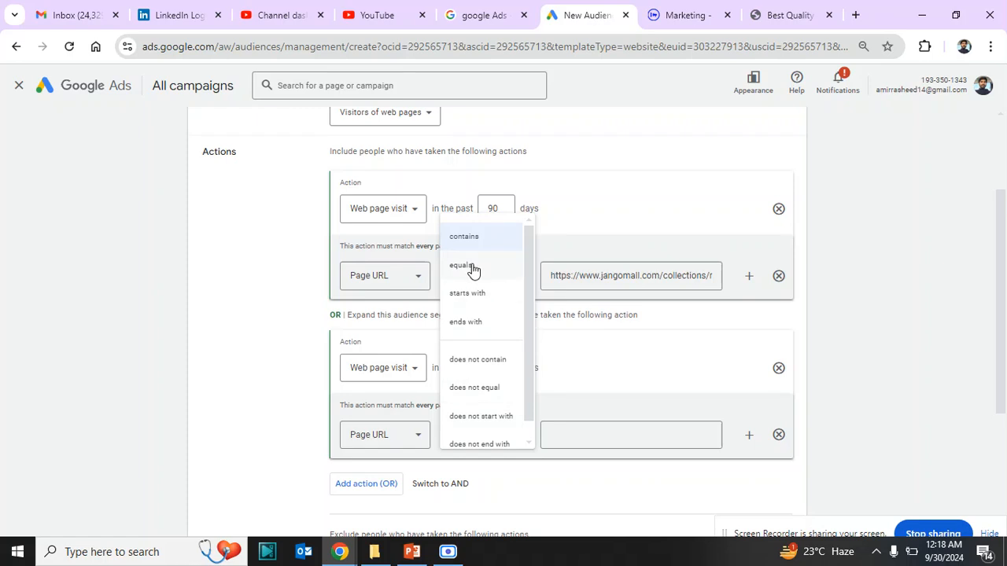
pyautogui.click(473, 270)
pyautogui.click(560, 439)
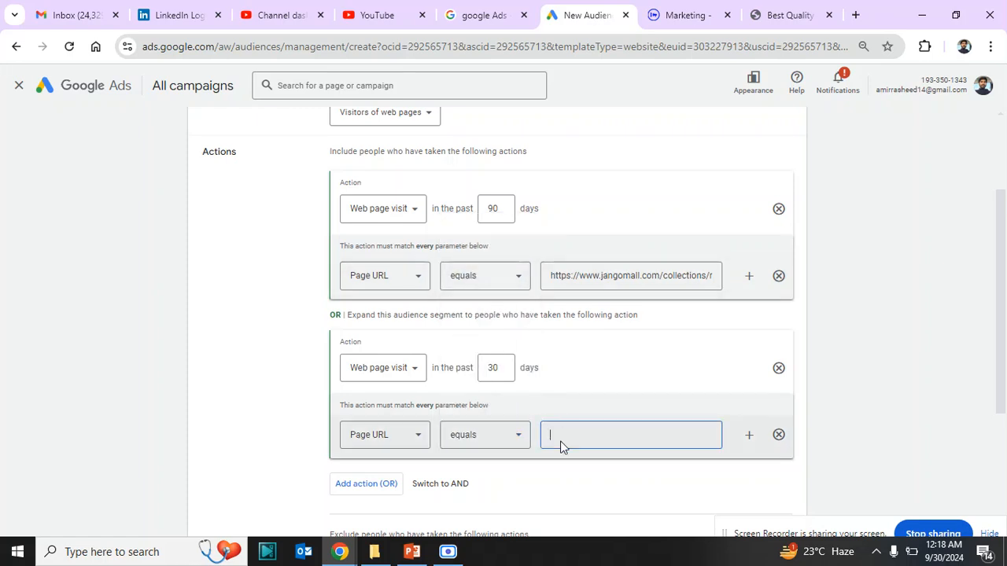
pyautogui.hotkey('ctrl', 'v')
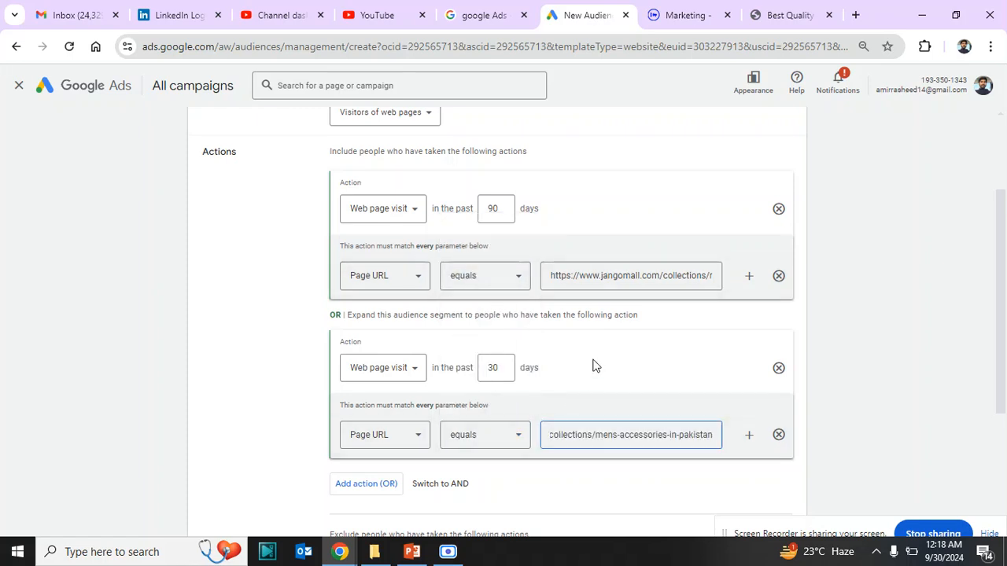
# Step: Examine the full Page URL addresses entered in the first web page visit and in the OR action
pyautogui.click(655, 271)
pyautogui.press('End')
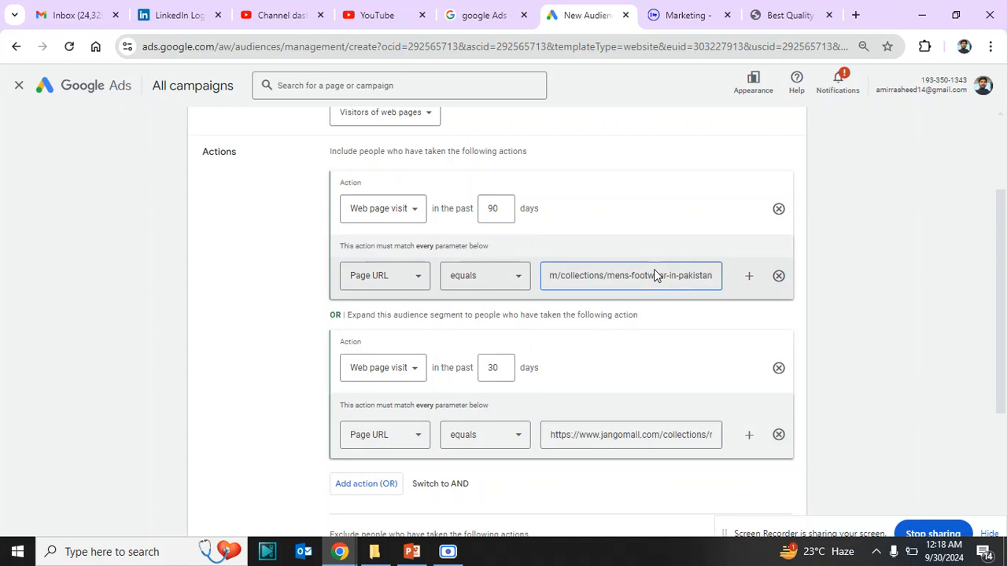
pyautogui.click(690, 435)
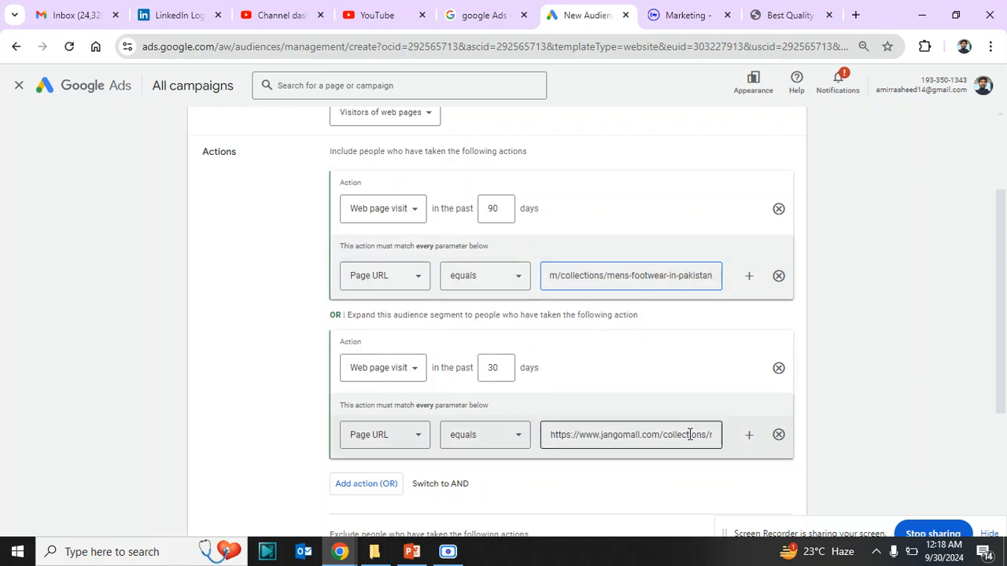
pyautogui.click(677, 435)
pyautogui.press('Right')
pyautogui.press('Right')
pyautogui.press('Right')
pyautogui.press('Right')
pyautogui.press('Right')
pyautogui.press('Right')
pyautogui.press('Right')
pyautogui.press('Right')
pyautogui.press('Right')
pyautogui.press('Right')
pyautogui.press('Right')
pyautogui.press('Right')
pyautogui.press('Right')
pyautogui.press('Right')
pyautogui.press('Right')
pyautogui.press('Right')
pyautogui.press('Right')
pyautogui.press('Right')
pyautogui.press('Right')
pyautogui.press('Right')
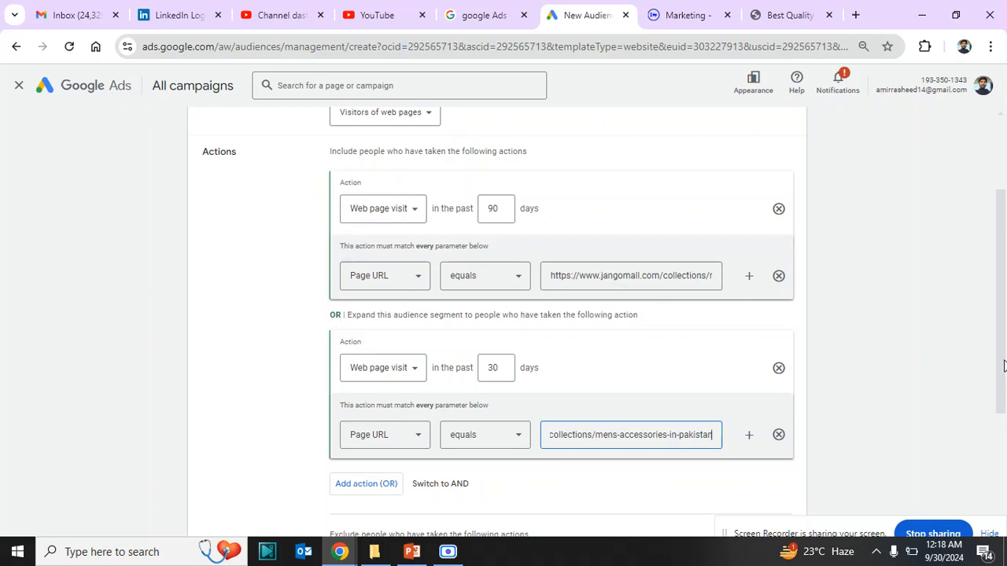
pyautogui.moveTo(1001, 366); pyautogui.dragTo(1001, 356)
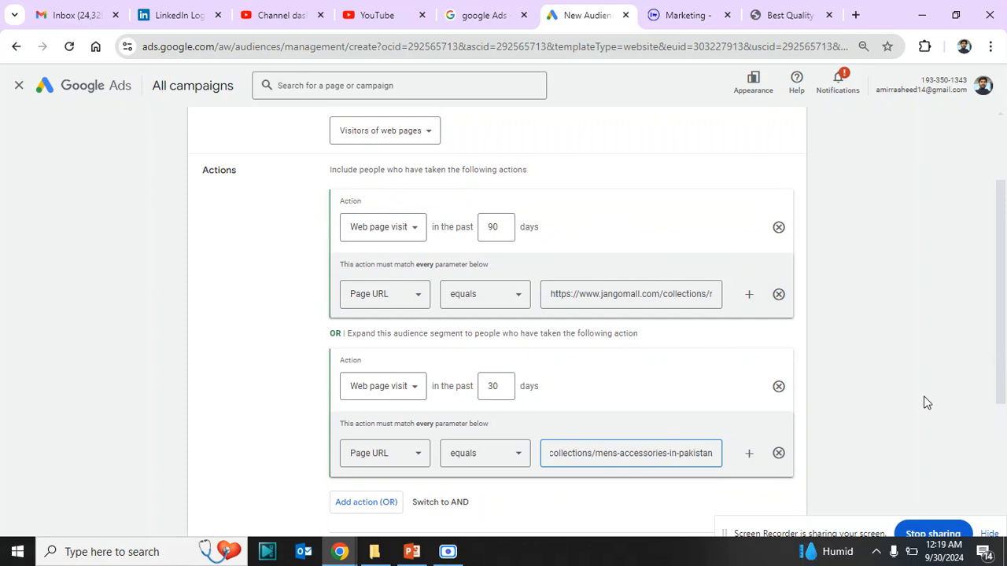
pyautogui.click(707, 294)
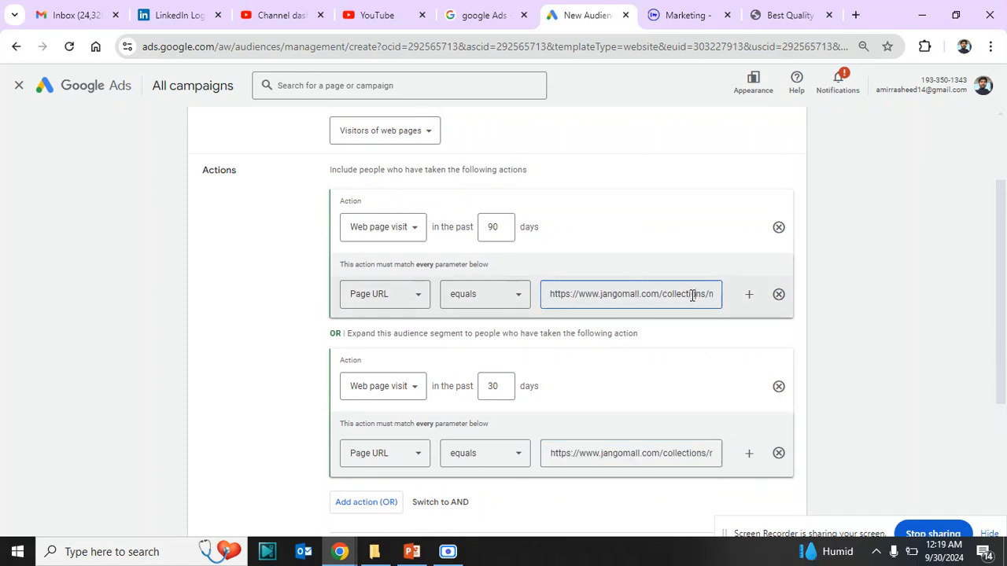
pyautogui.press('Right')
pyautogui.press('Right')
pyautogui.press('Right')
pyautogui.press('Right')
pyautogui.press('Right')
pyautogui.press('Right')
pyautogui.press('Right')
pyautogui.press('Right')
pyautogui.press('Right')
pyautogui.press('Right')
pyautogui.press('Right')
pyautogui.press('Right')
pyautogui.press('Right')
pyautogui.press('Right')
pyautogui.press('Right')
pyautogui.press('Right')
pyautogui.press('Right')
pyautogui.press('Right')
pyautogui.press('Right')
pyautogui.press('Right')
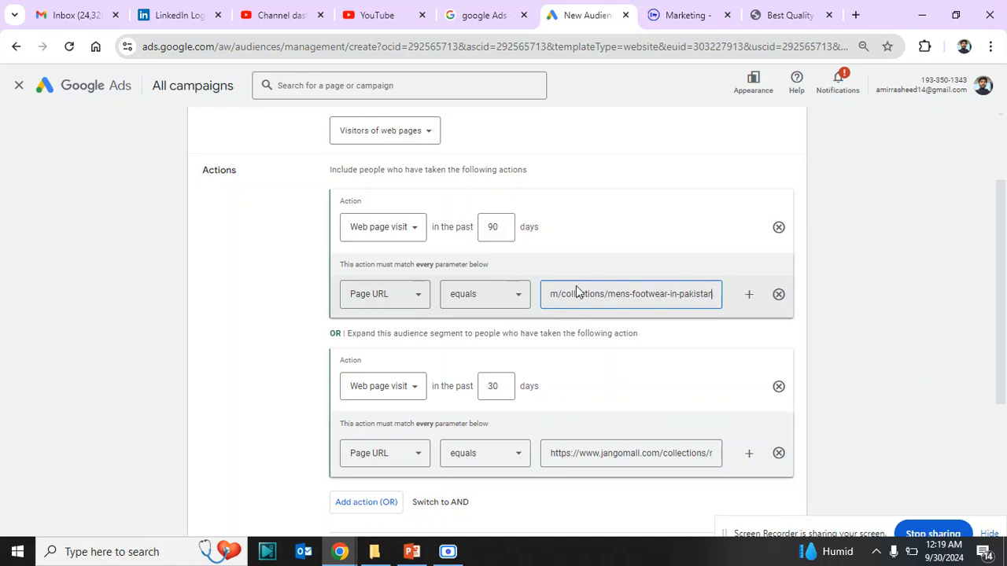
pyautogui.click(661, 453)
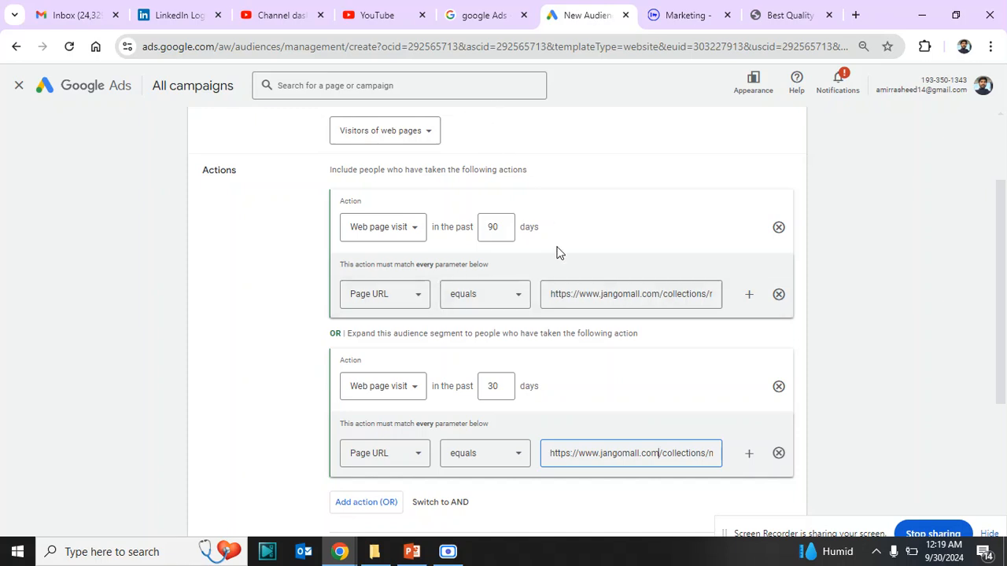
# Step: Add an exclusion for web page visits in the past 90 days where Page URL contains /thankyou
pyautogui.scroll(-1, 1005, 439)
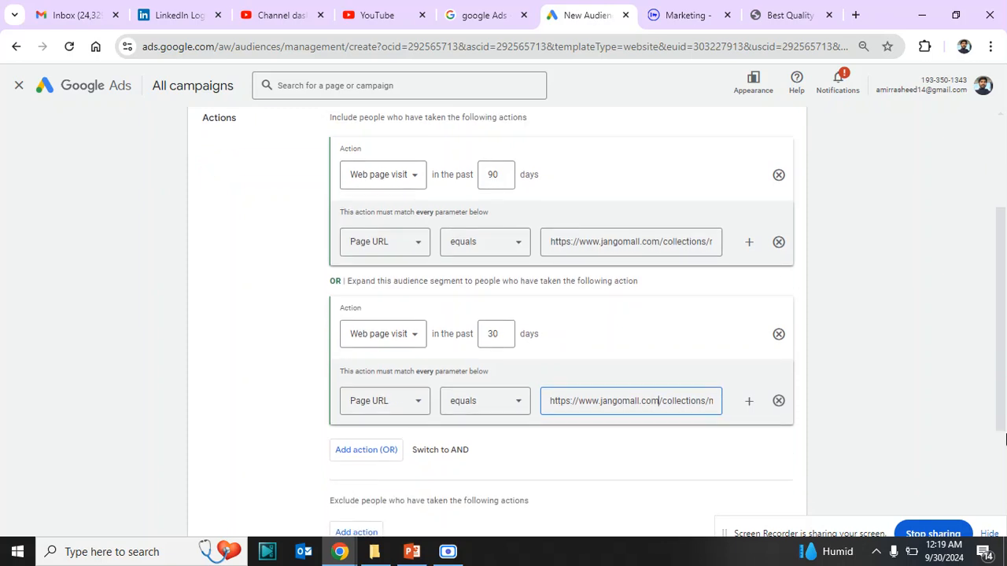
pyautogui.scroll(-3, 1005, 439)
pyautogui.click(359, 358)
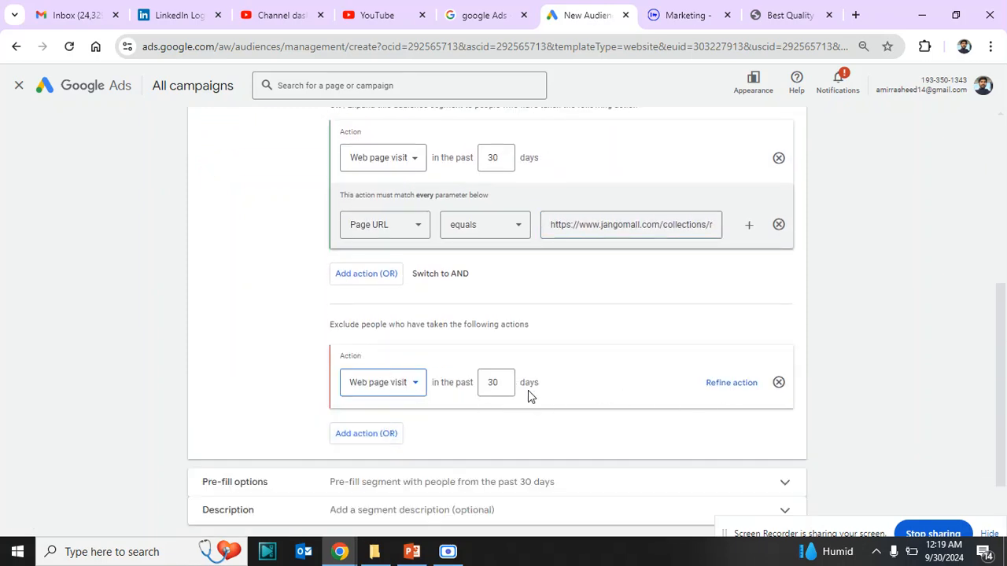
pyautogui.click(504, 384)
pyautogui.press('BackSpace')
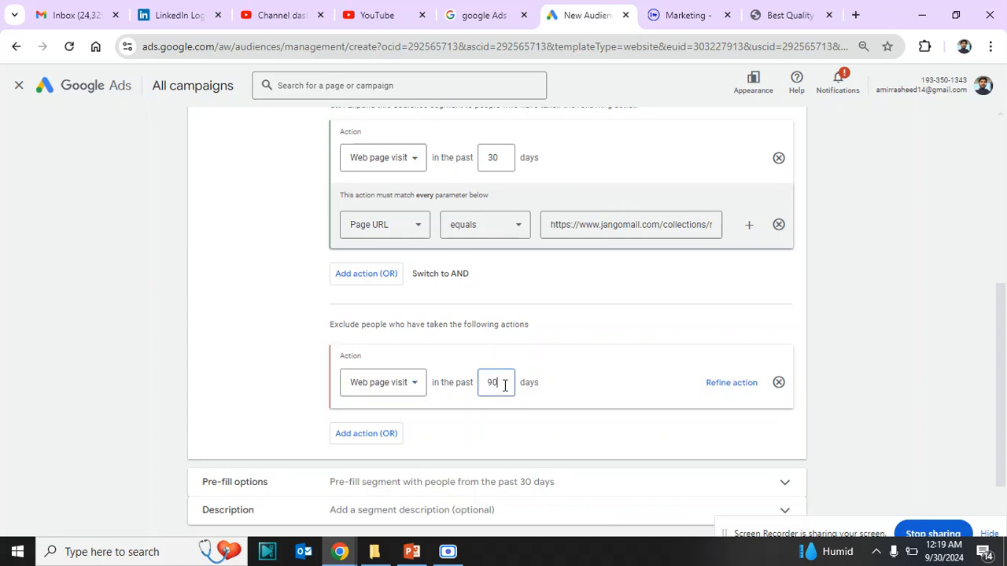
pyautogui.click(713, 383)
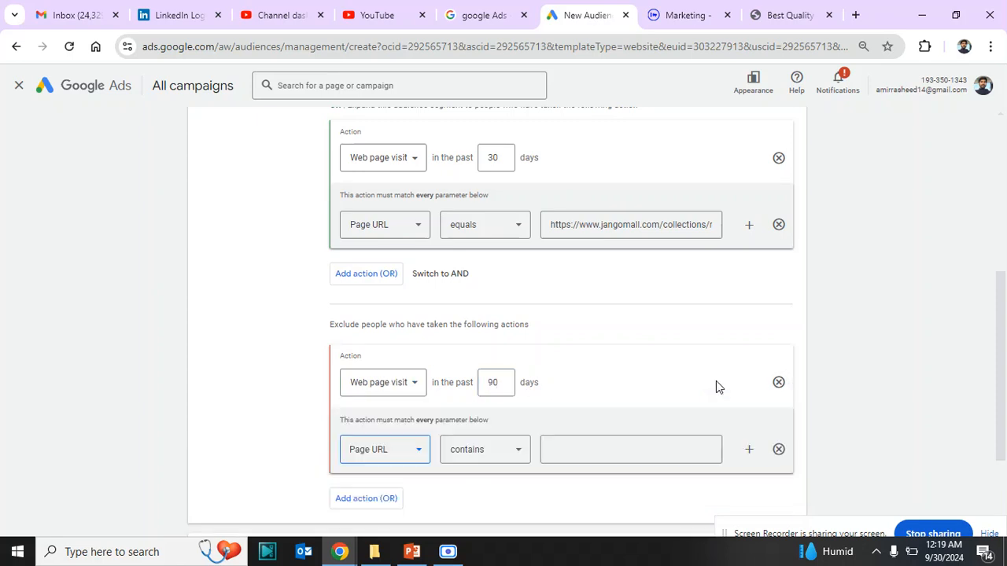
pyautogui.click(646, 450)
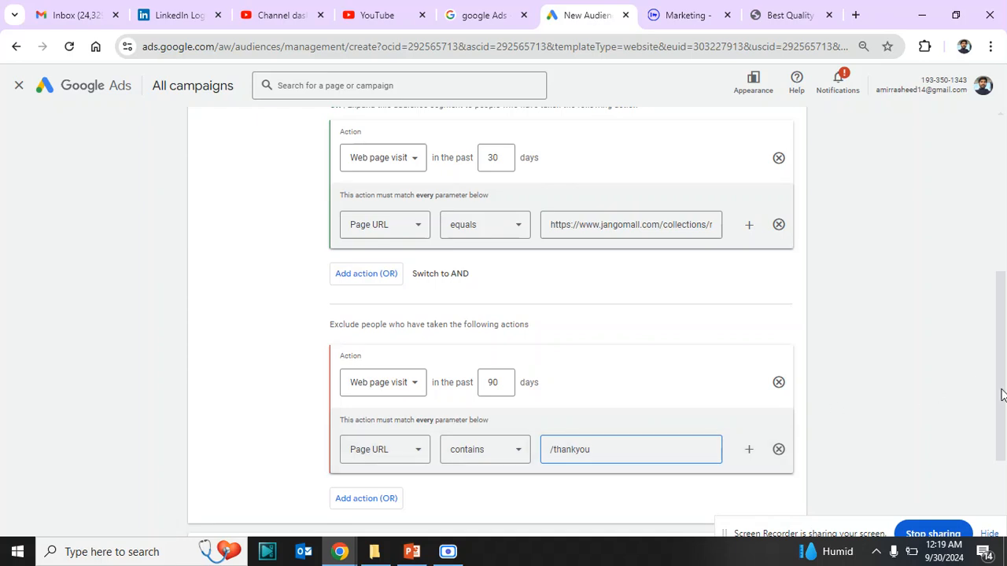
# Step: Look over the Men Store categories on the store site and remove the segment's OR action for the men's accessories page
pyautogui.moveTo(1002, 393); pyautogui.dragTo(1002, 358)
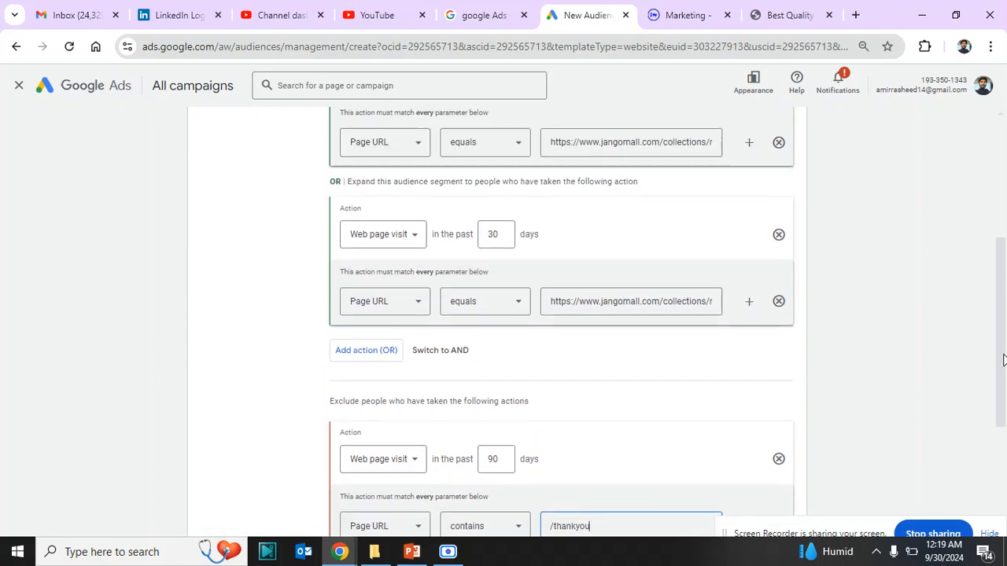
pyautogui.click(617, 148)
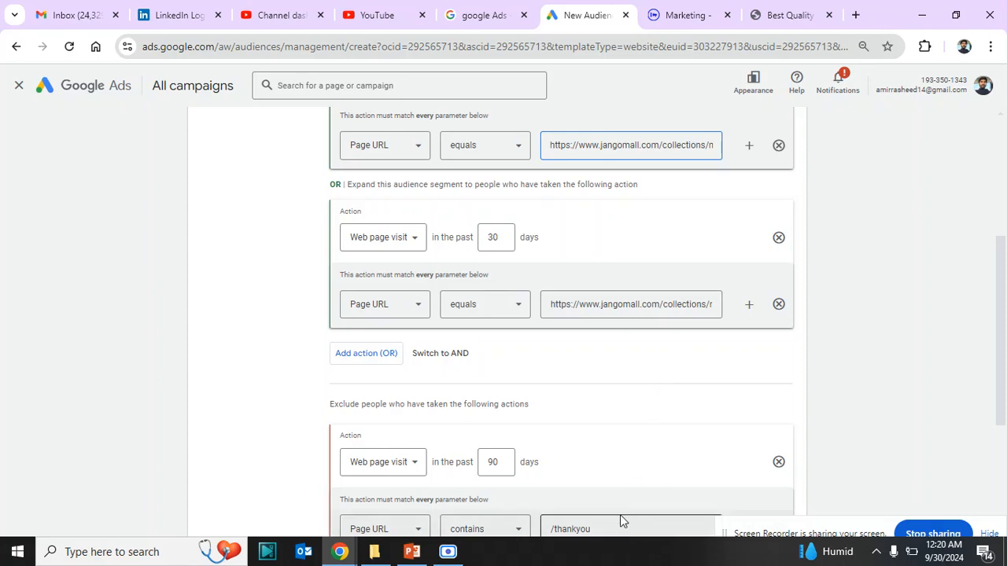
pyautogui.click(767, 20)
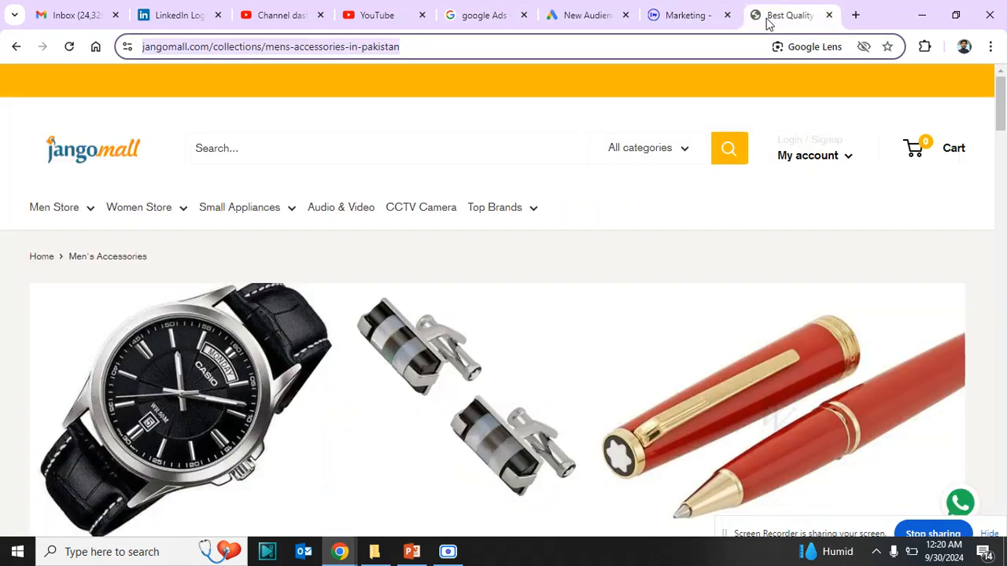
pyautogui.moveTo(69, 206)
pyautogui.moveTo(61, 297)
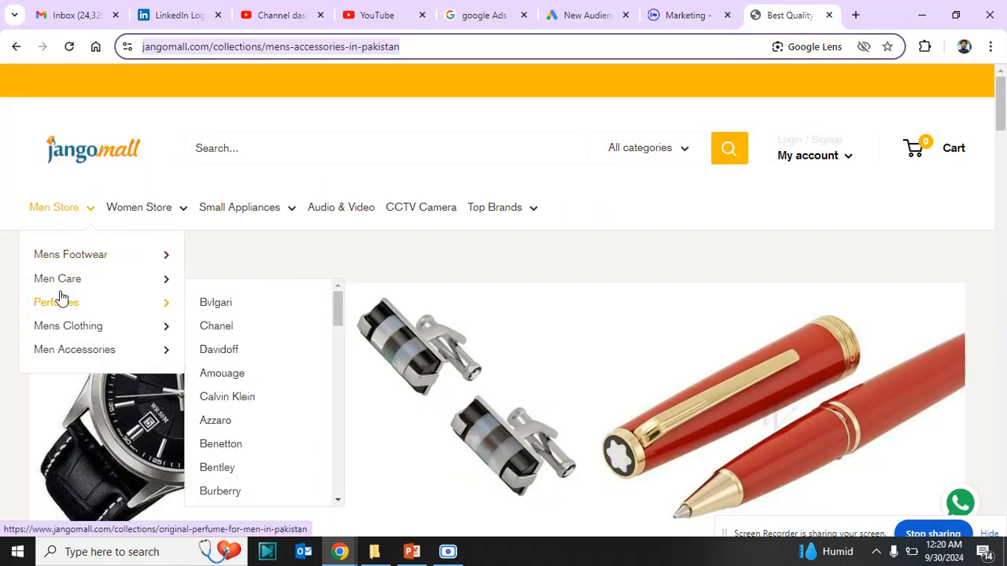
pyautogui.moveTo(72, 334)
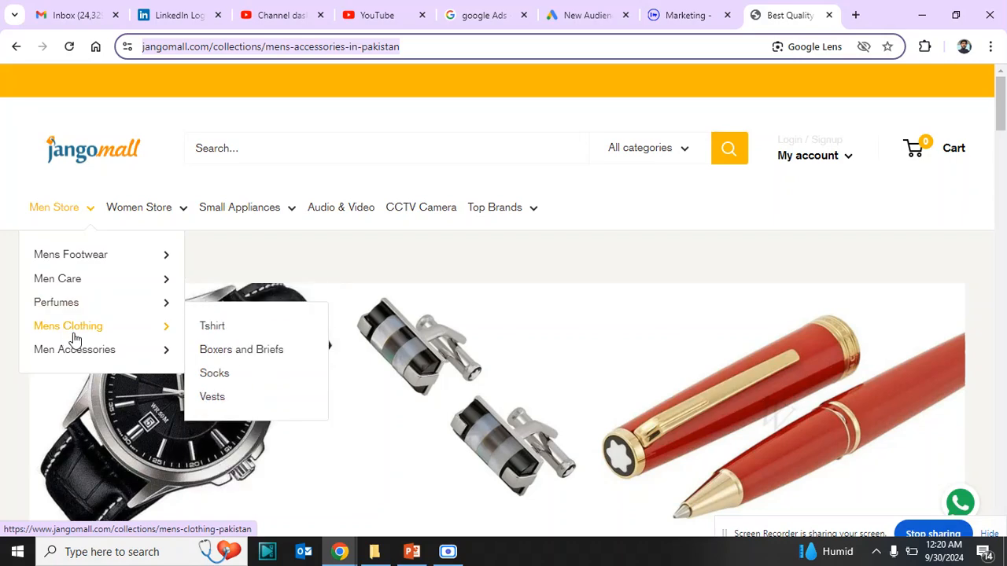
pyautogui.click(572, 18)
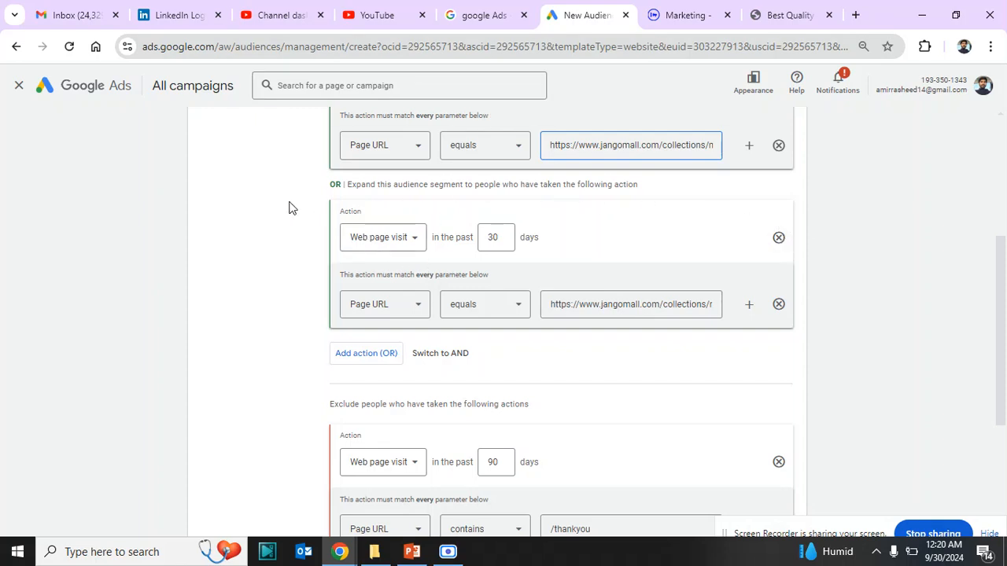
pyautogui.click(779, 237)
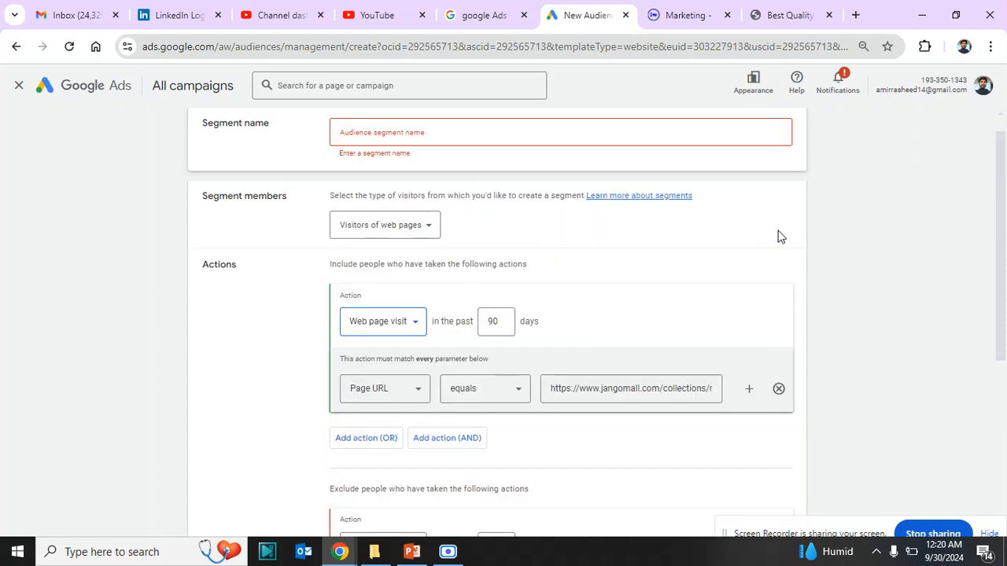
# Step: Add an AND web page visit refined with Page URL contains the copied /collections/mens-accessories-in-pakistan address
pyautogui.click(427, 443)
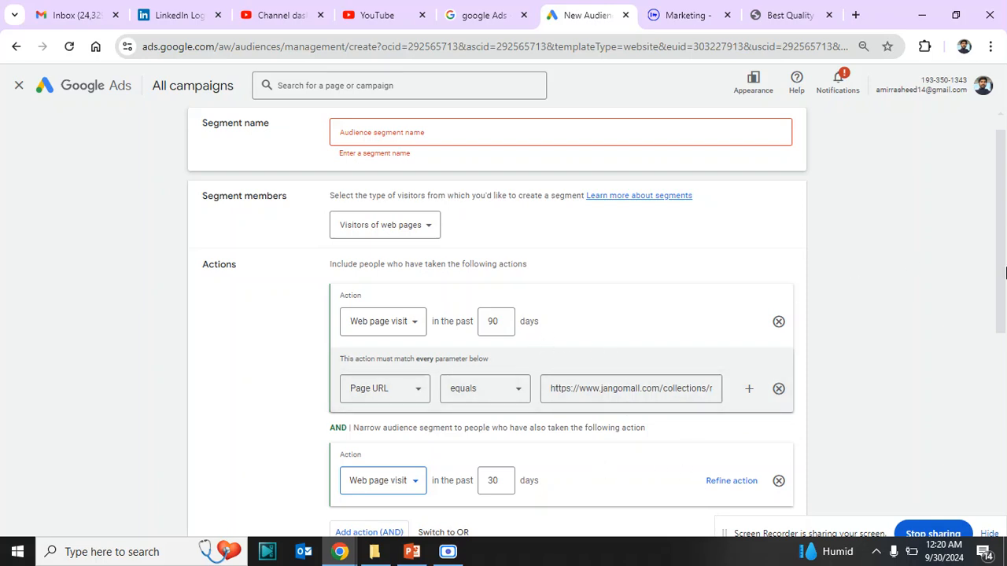
pyautogui.moveTo(1003, 273); pyautogui.dragTo(998, 337)
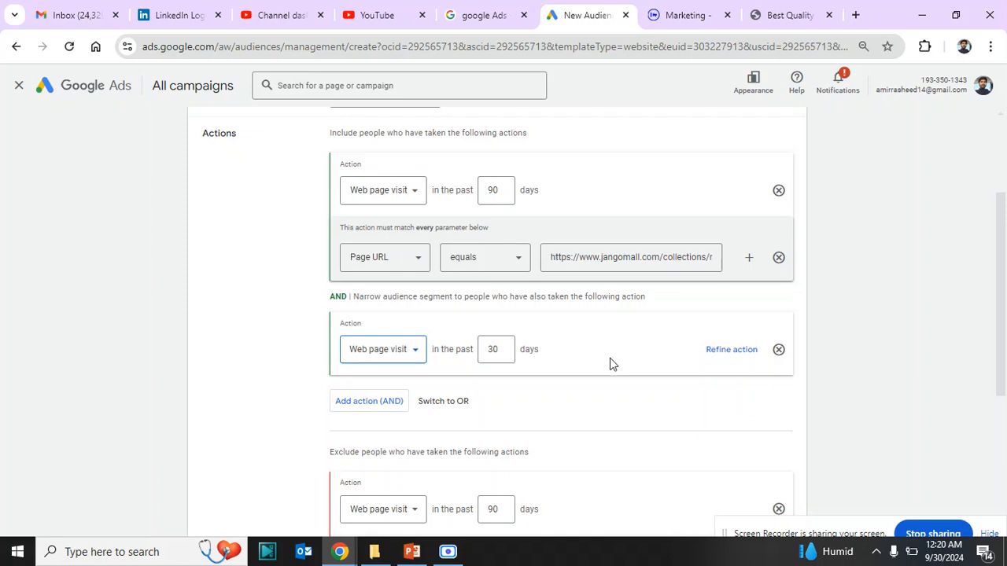
pyautogui.click(732, 351)
pyautogui.click(600, 417)
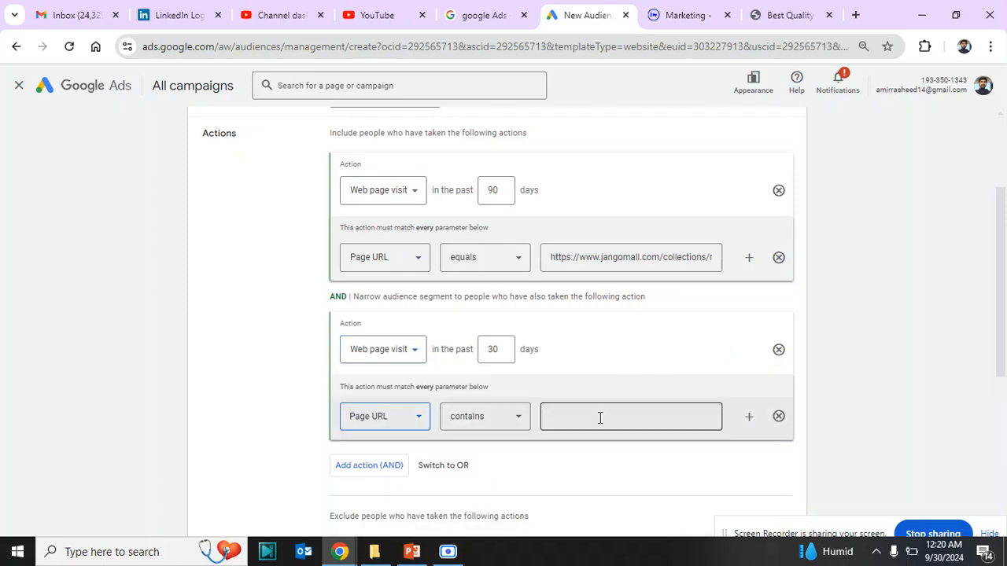
pyautogui.hotkey('ctrl', 'v')
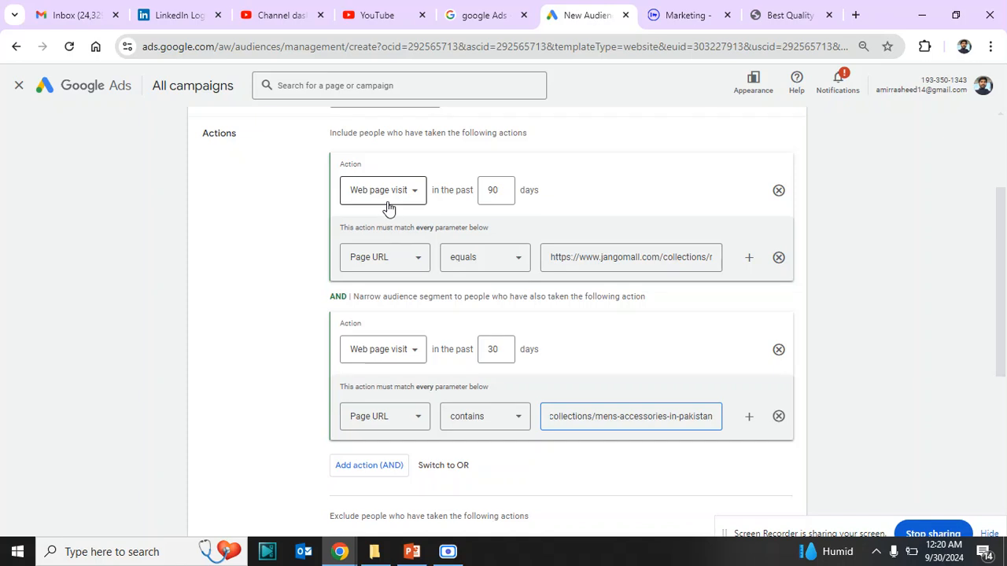
# Step: Remove the AND web page visit action and the /thankyou exclusion from the segment
pyautogui.scroll(-2, 1004, 361)
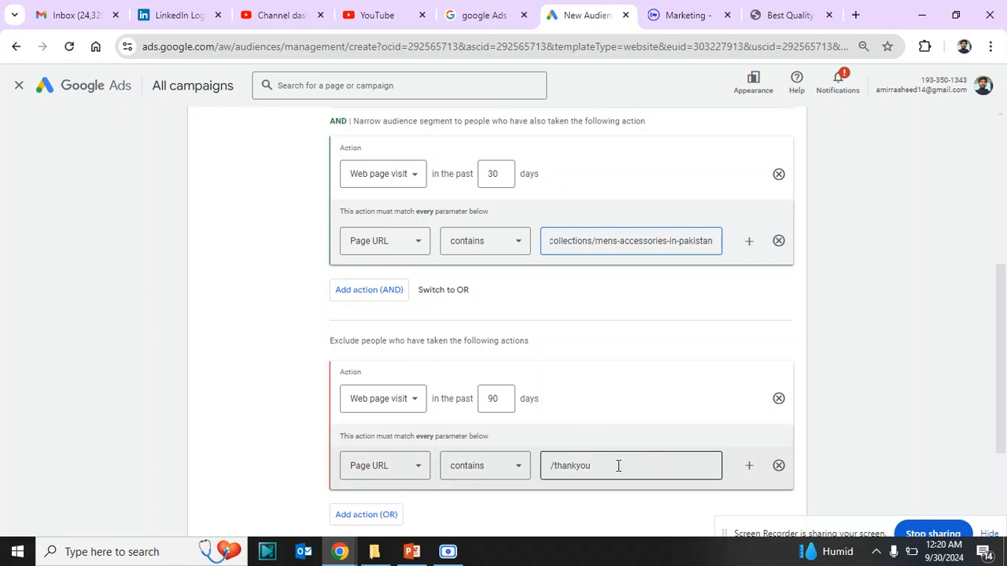
pyautogui.moveTo(1004, 348); pyautogui.dragTo(1003, 266)
pyautogui.click(779, 367)
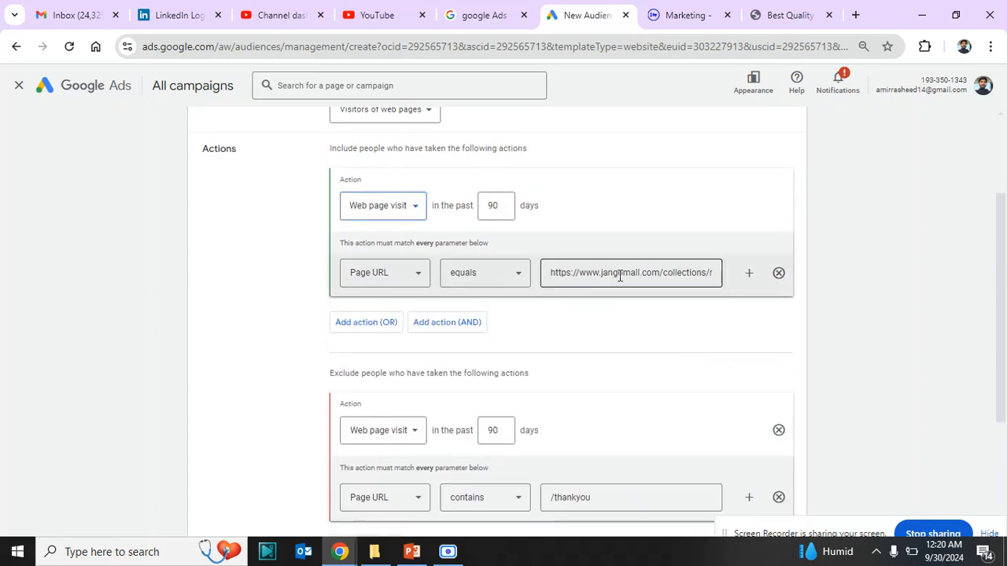
pyautogui.click(660, 273)
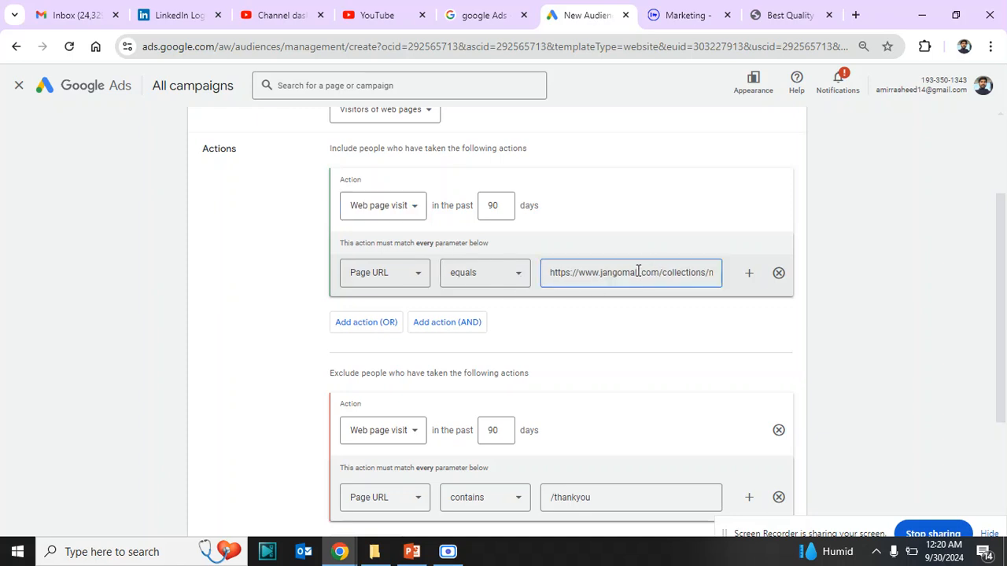
pyautogui.click(779, 432)
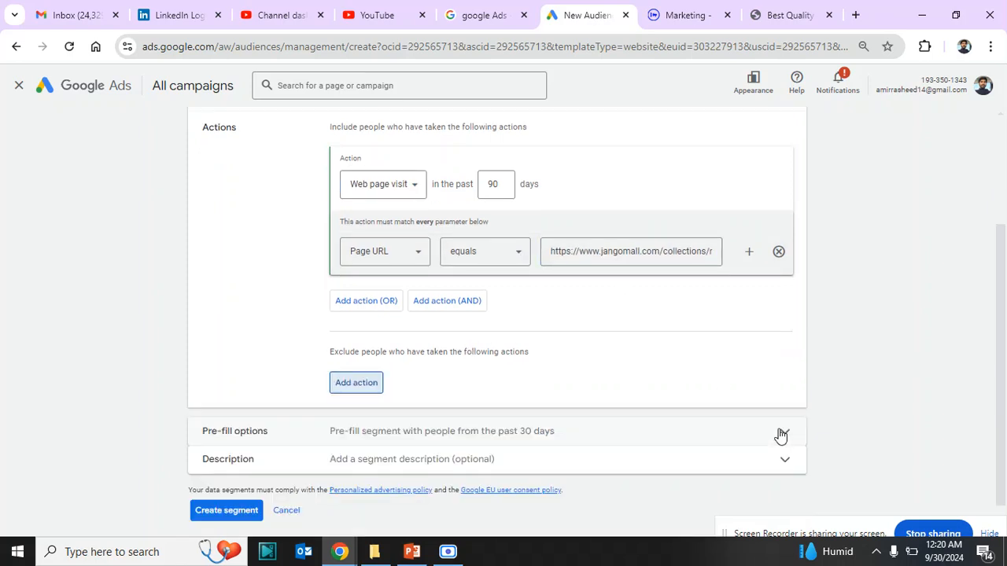
# Step: Change the operator of the included web page visit's Page URL condition to contains
pyautogui.click(477, 258)
pyautogui.click(472, 263)
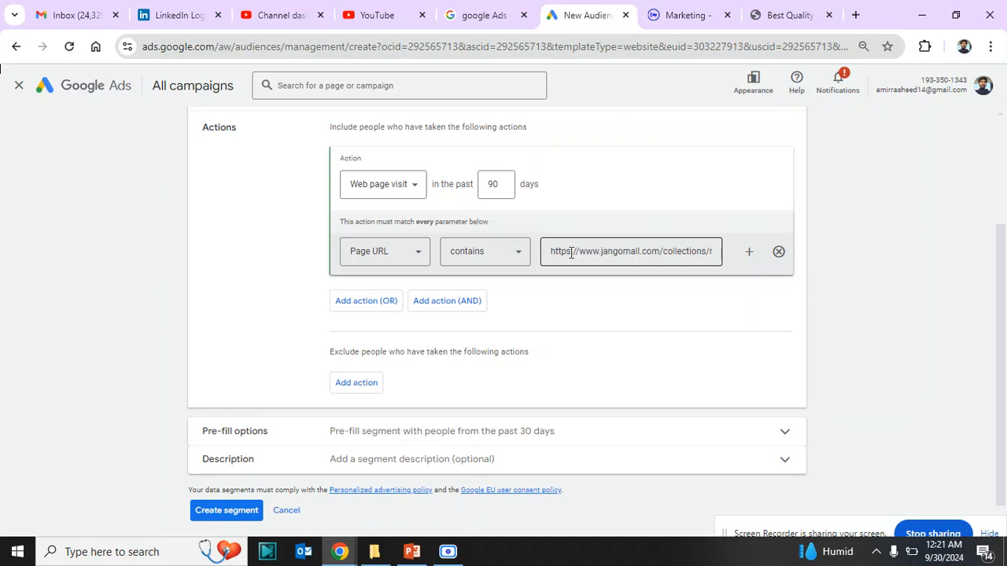
pyautogui.click(599, 249)
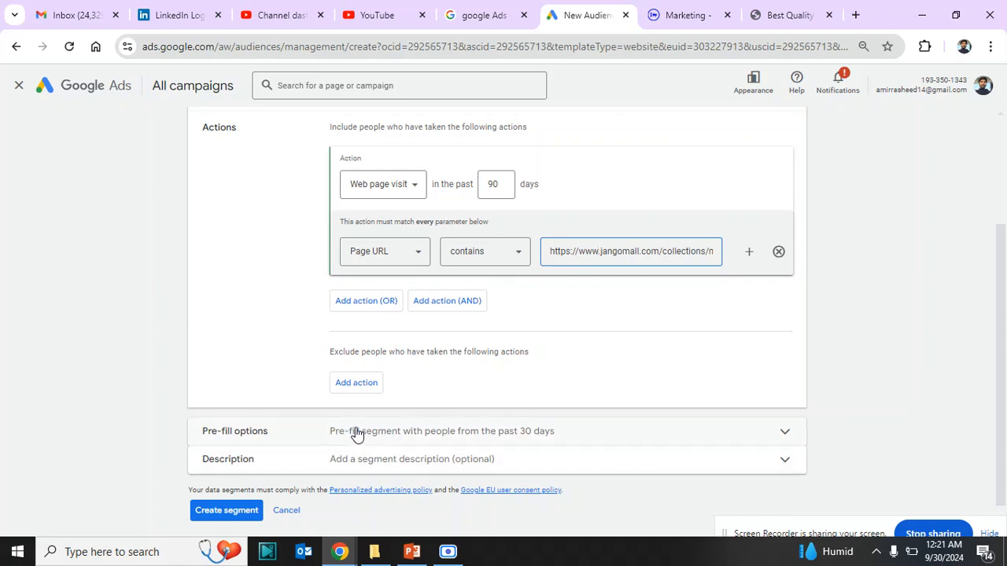
# Step: Expand the pre-fill options and set the included web page visit's lookback window to 30 days
pyautogui.scroll(-1, 1003, 364)
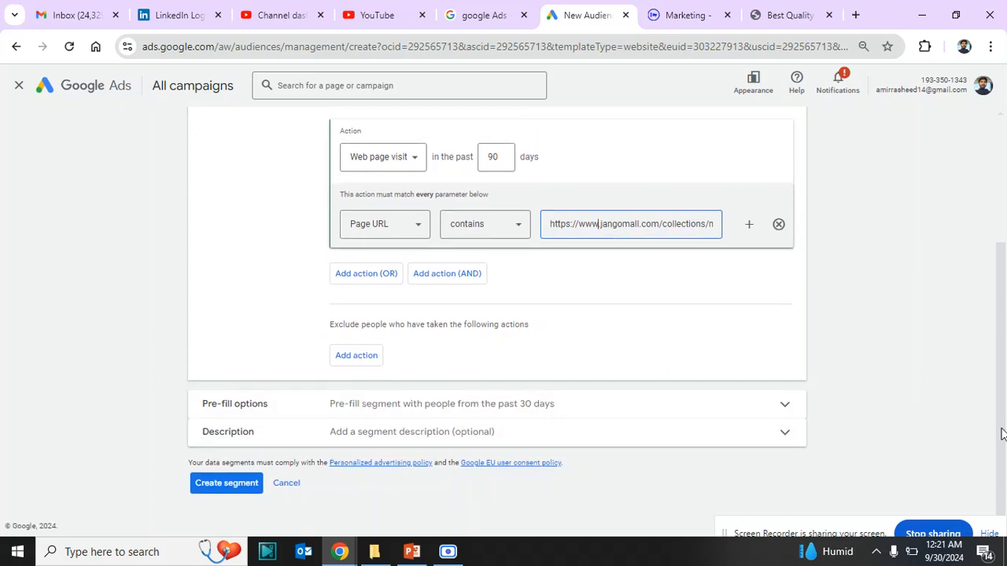
pyautogui.click(537, 405)
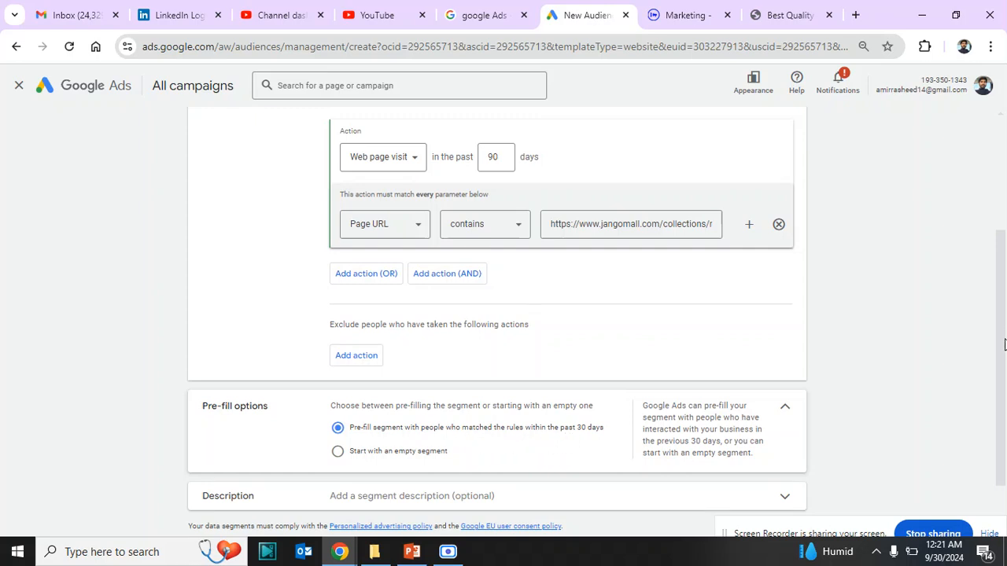
pyautogui.click(503, 156)
pyautogui.press('BackSpace')
pyautogui.write('0')
# Step: Consult the system calendar for September 2024 and return to the segment name at the start of the form
pyautogui.click(267, 256)
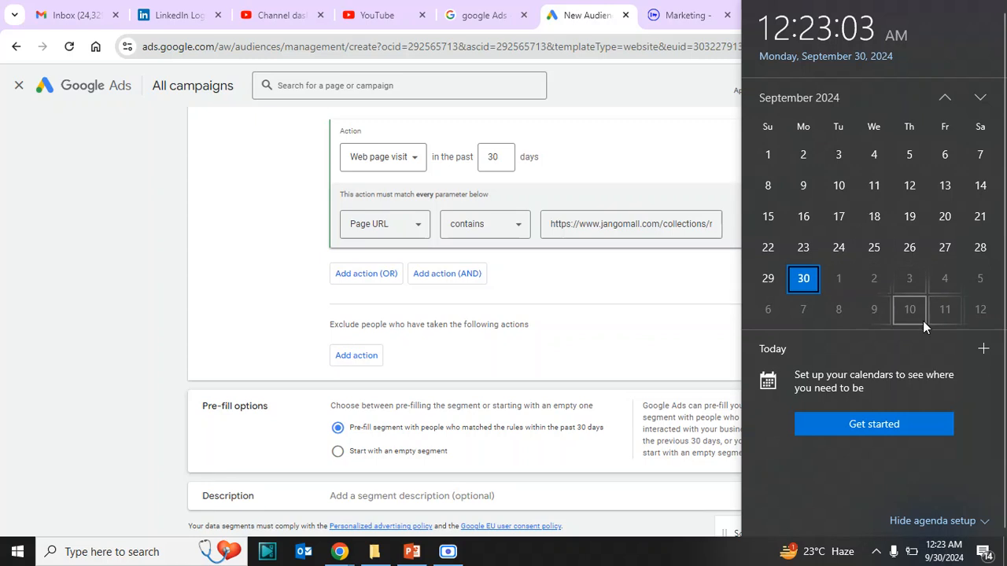
pyautogui.click(414, 433)
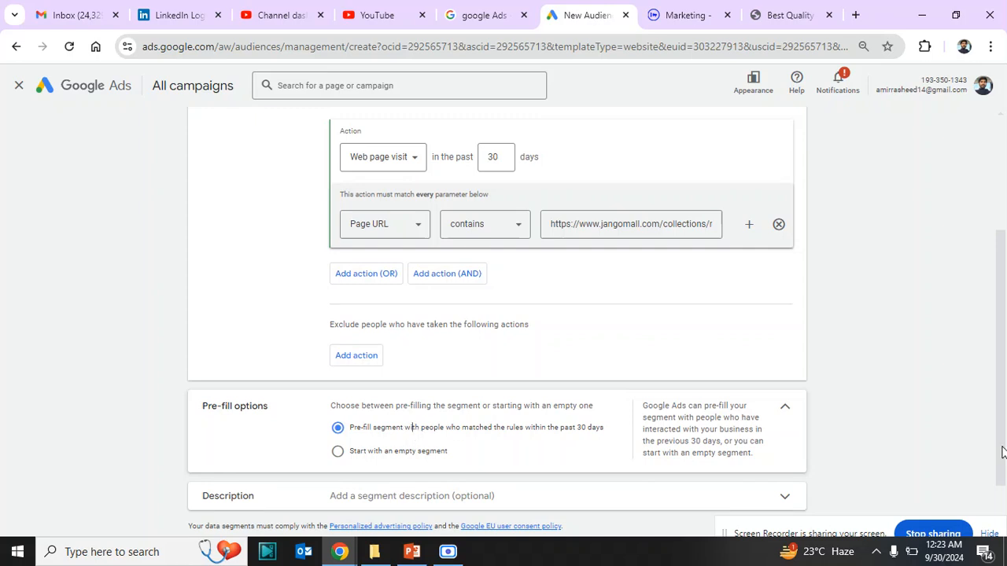
pyautogui.moveTo(1003, 452); pyautogui.dragTo(1002, 316)
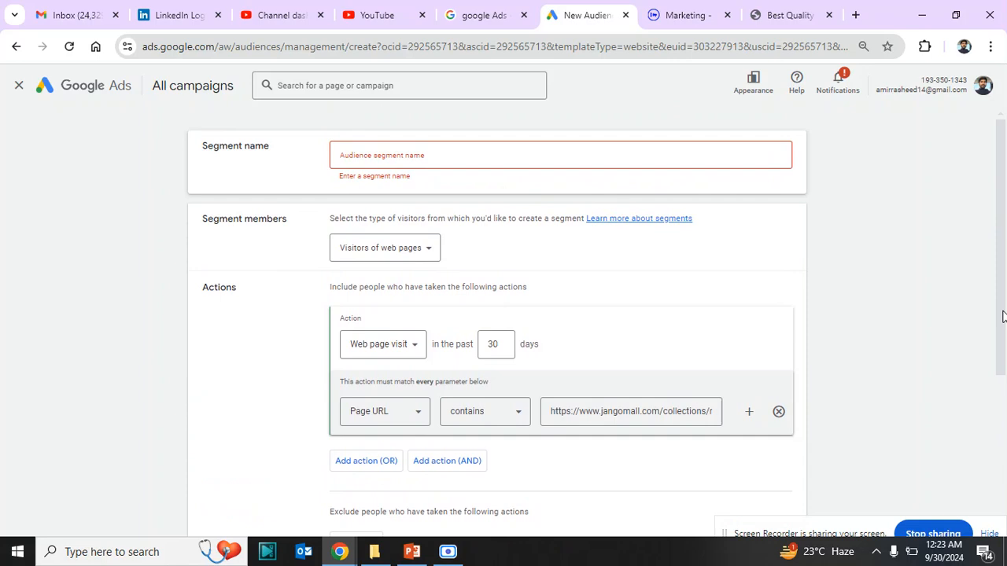
# Step: Switch to PowerPoint to view the retargeting funnel on slide 2 of lecture.pptx, and return to the audience segment form in Chrome
pyautogui.click(411, 552)
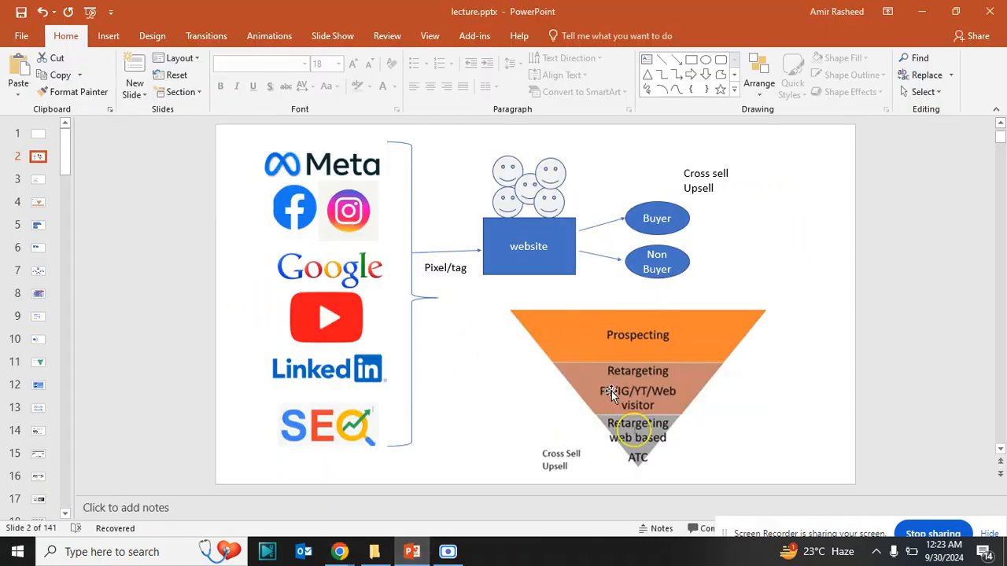
pyautogui.click(374, 559)
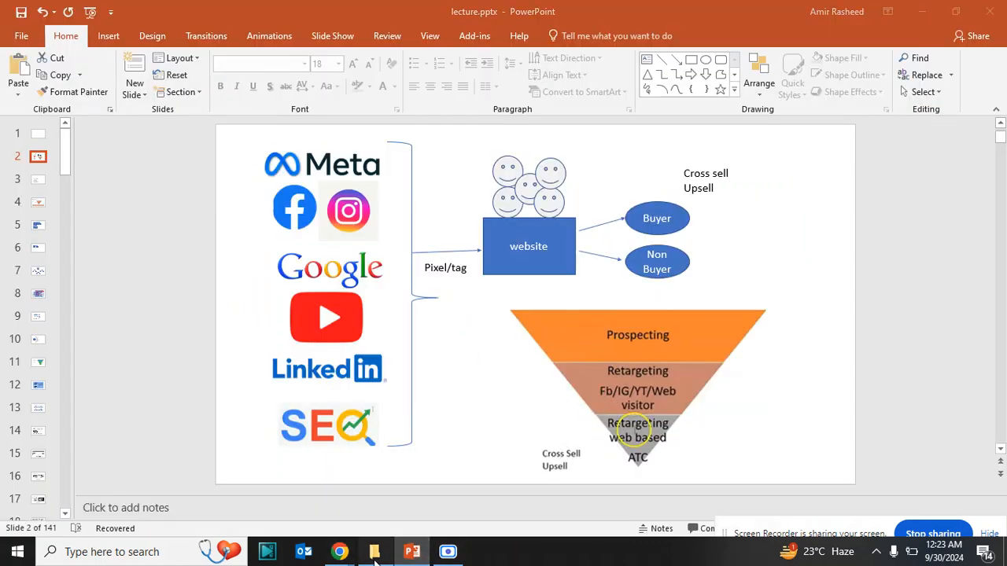
pyautogui.moveTo(375, 560); pyautogui.dragTo(341, 557)
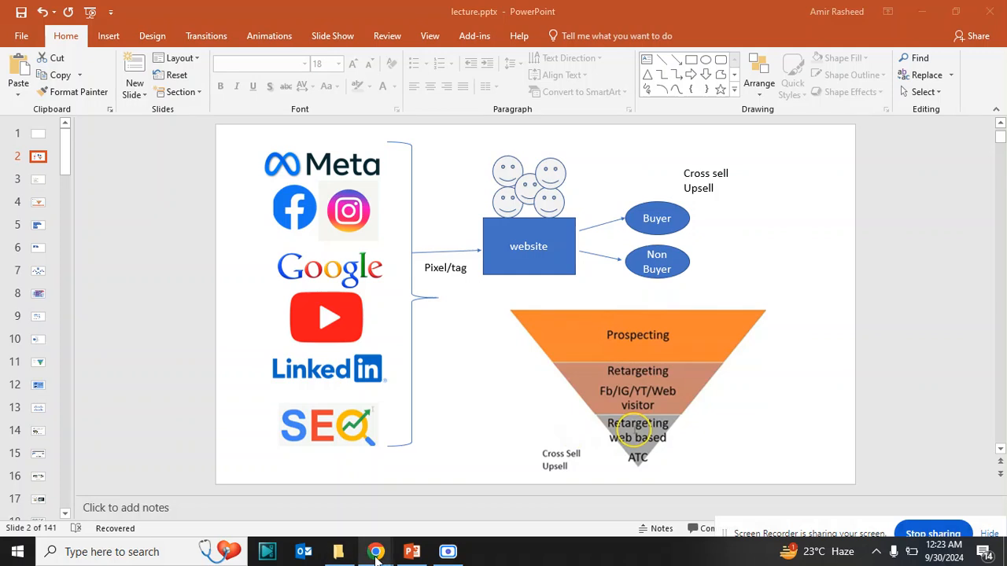
pyautogui.moveTo(376, 555)
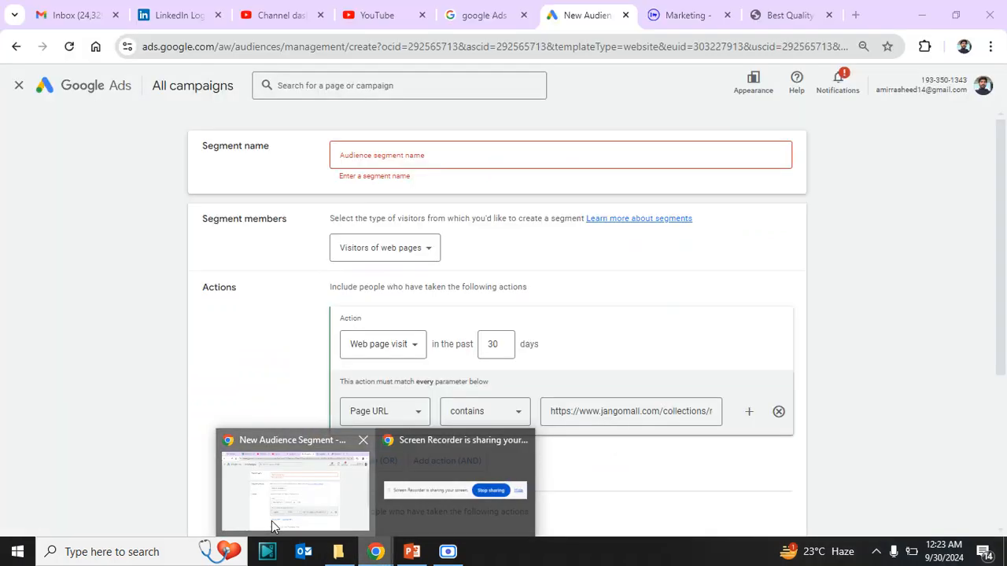
pyautogui.click(271, 521)
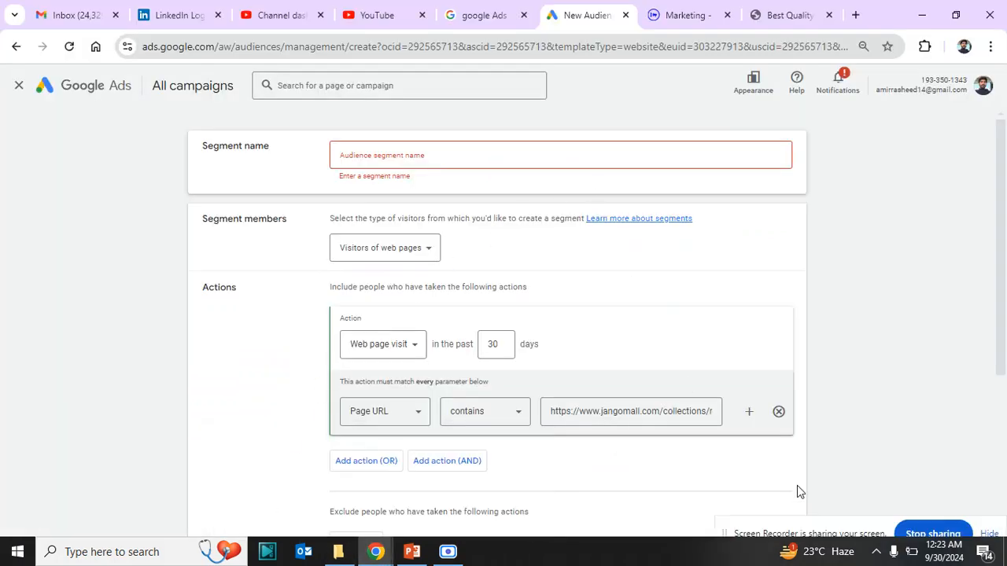
pyautogui.moveTo(811, 523); pyautogui.dragTo(754, 466)
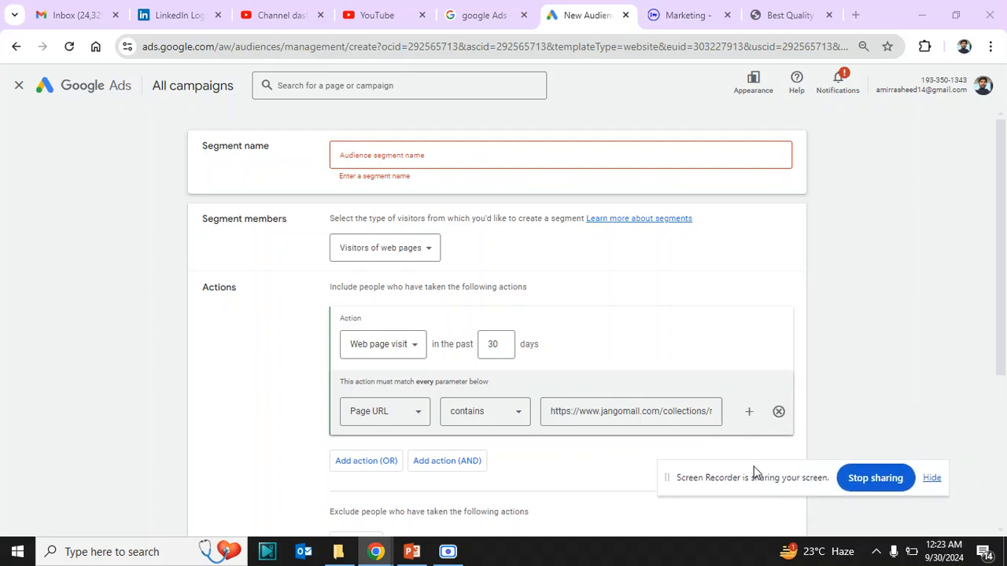